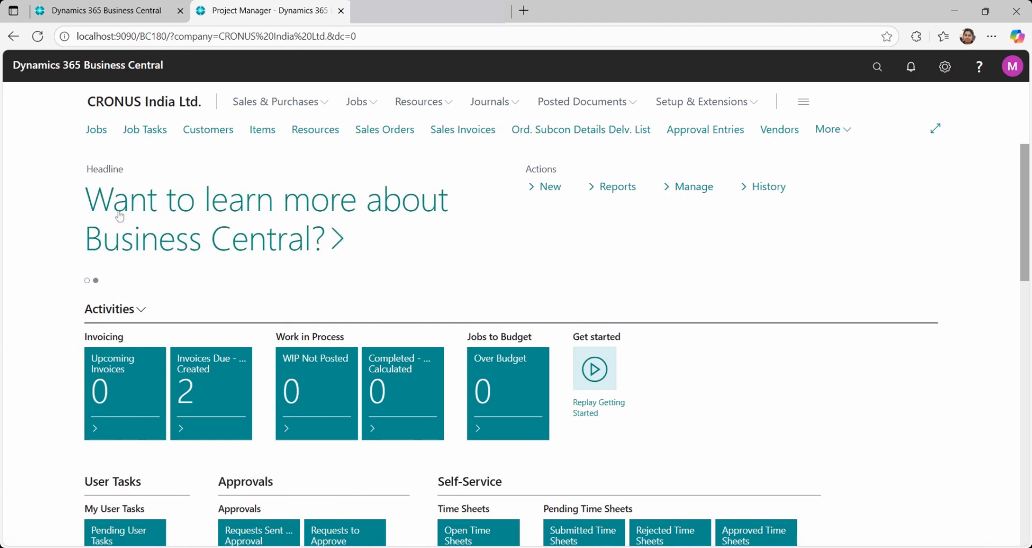
Switch to the Cronus India Pvt. Ltd. sandbox browser tab and check the available roles in My Settings, keeping Project Manager
click(87, 281)
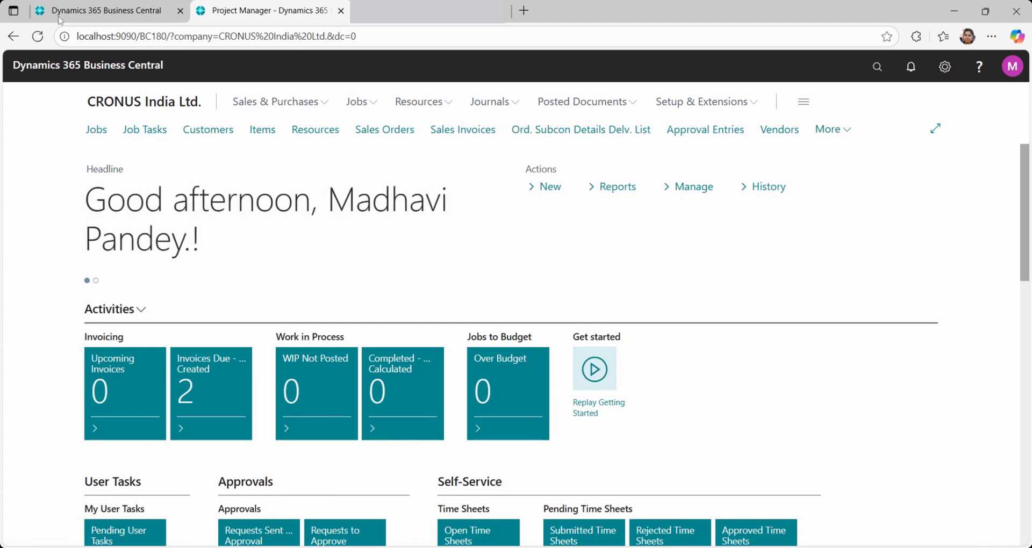
click(97, 9)
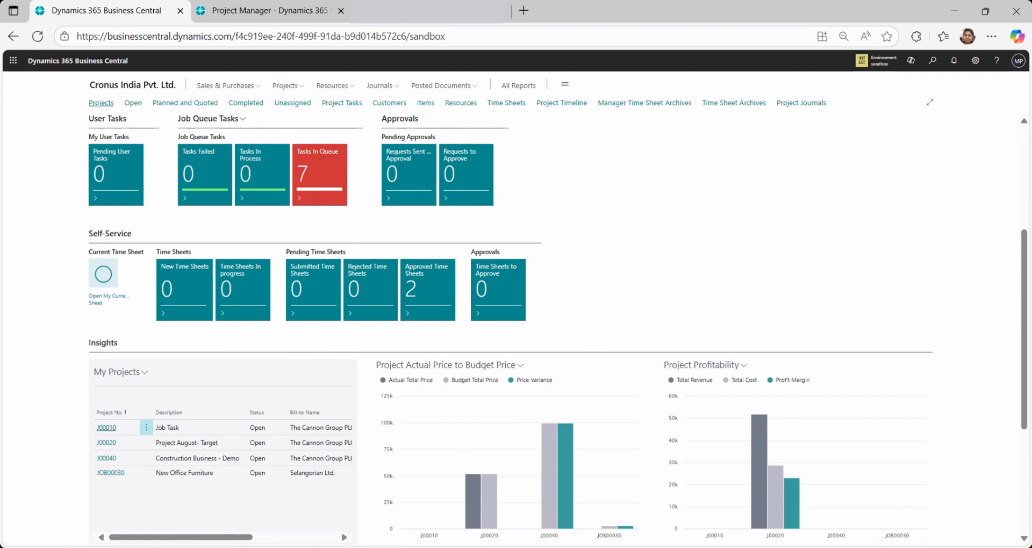
click(977, 62)
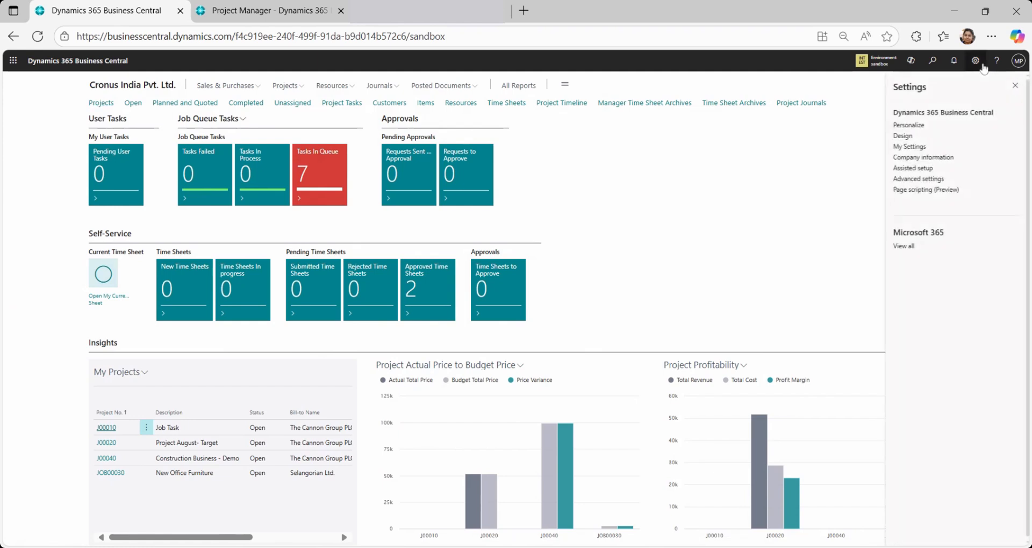
click(911, 147)
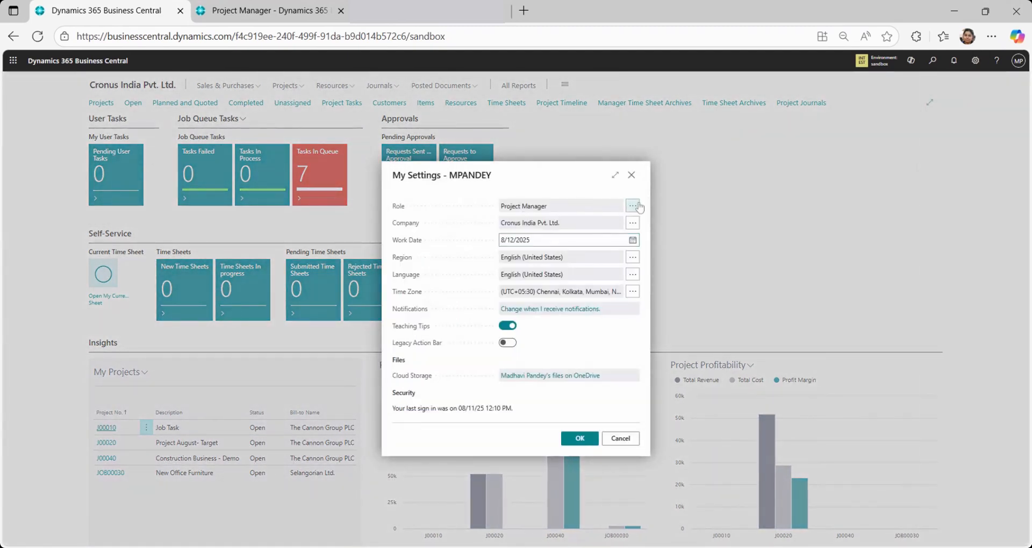
click(633, 206)
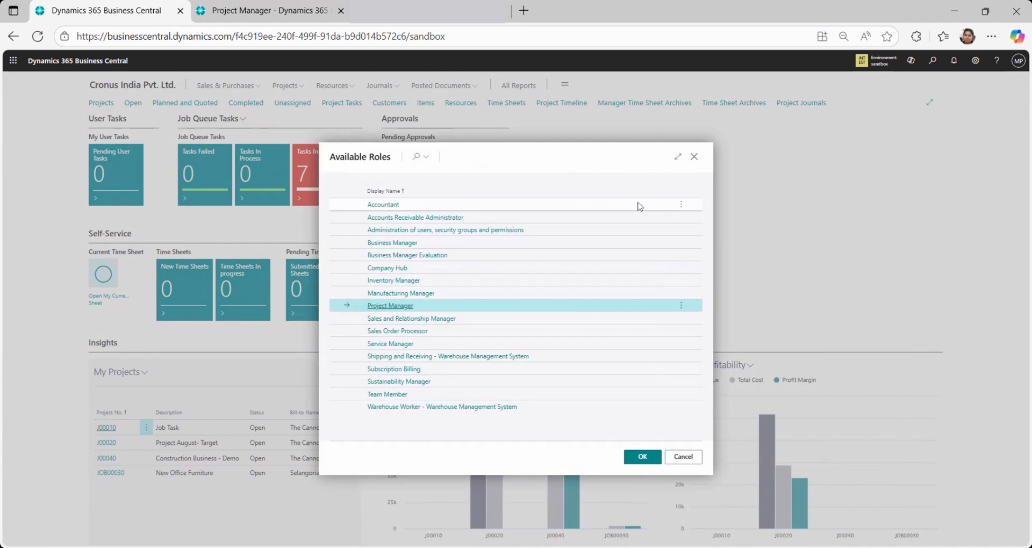
click(644, 459)
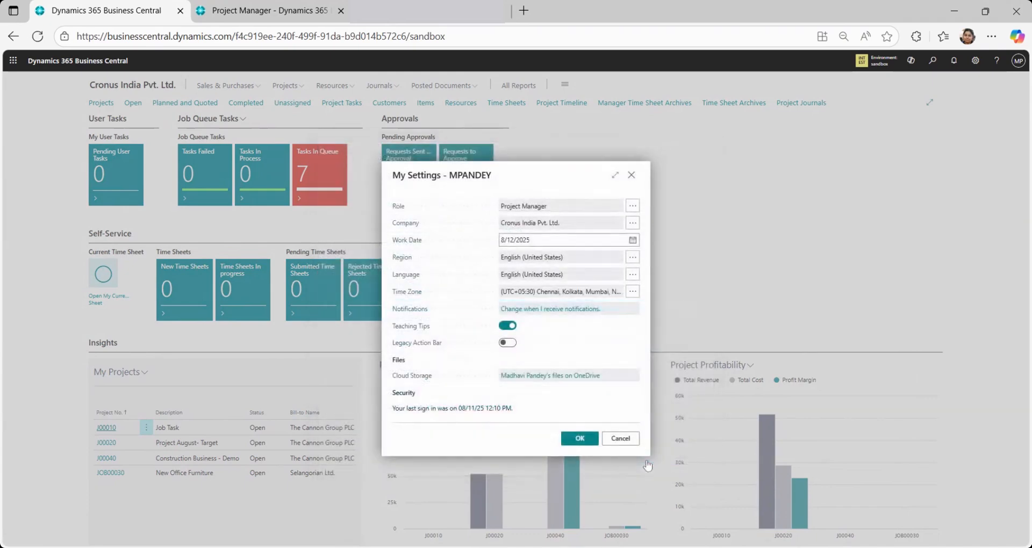
click(632, 176)
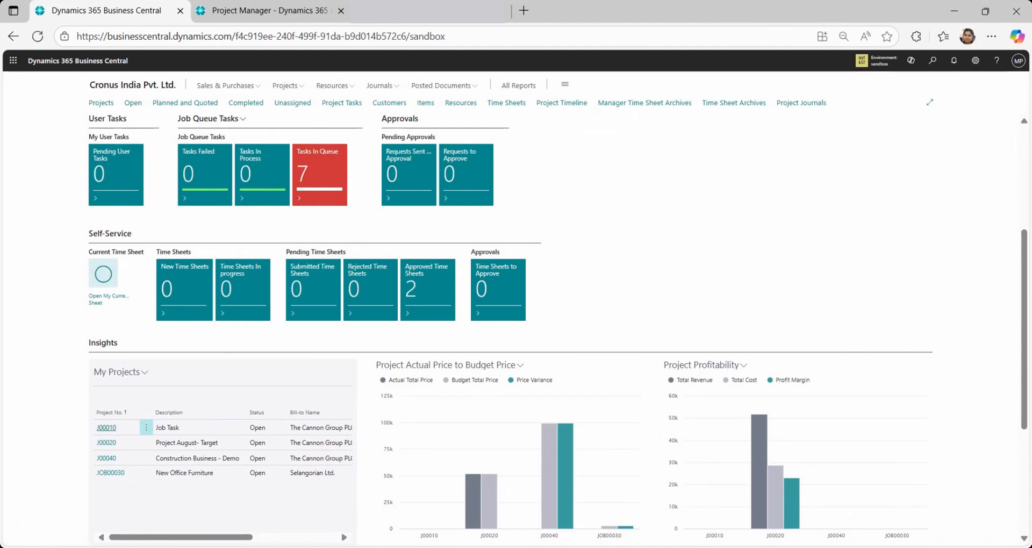
Run the Set Up Time Sheets guide again from Assisted Setup and advance to its participants page
click(979, 63)
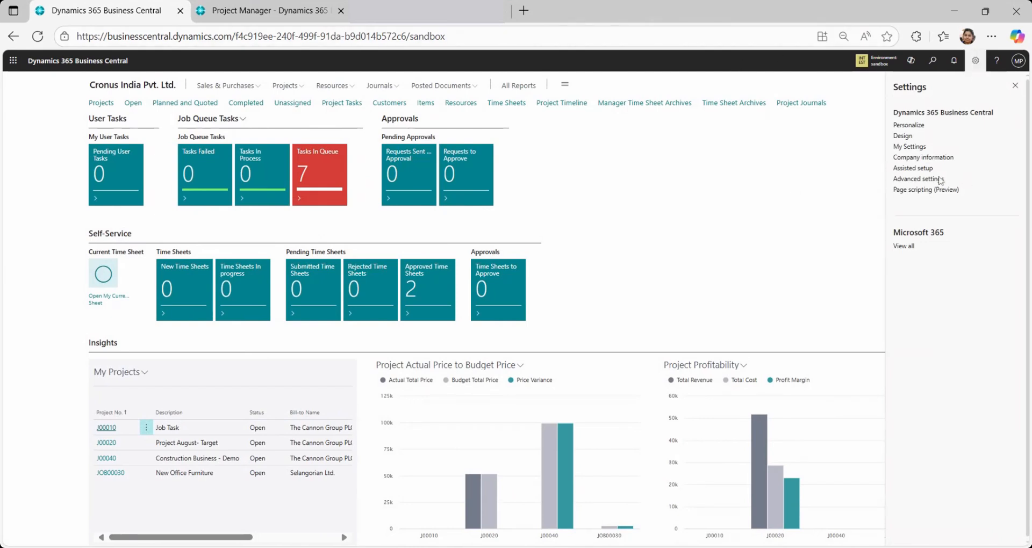
click(924, 170)
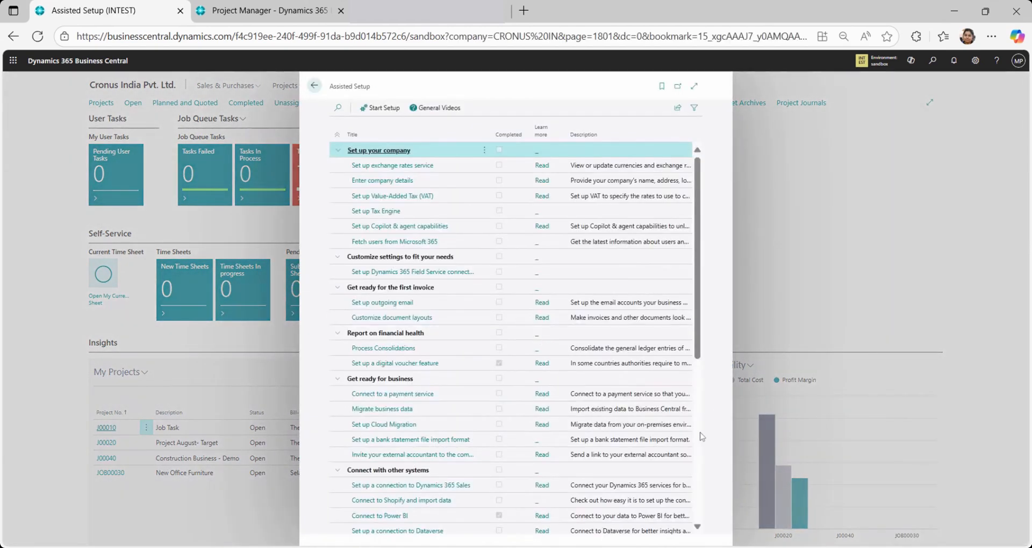
scroll(701, 451, down, 5)
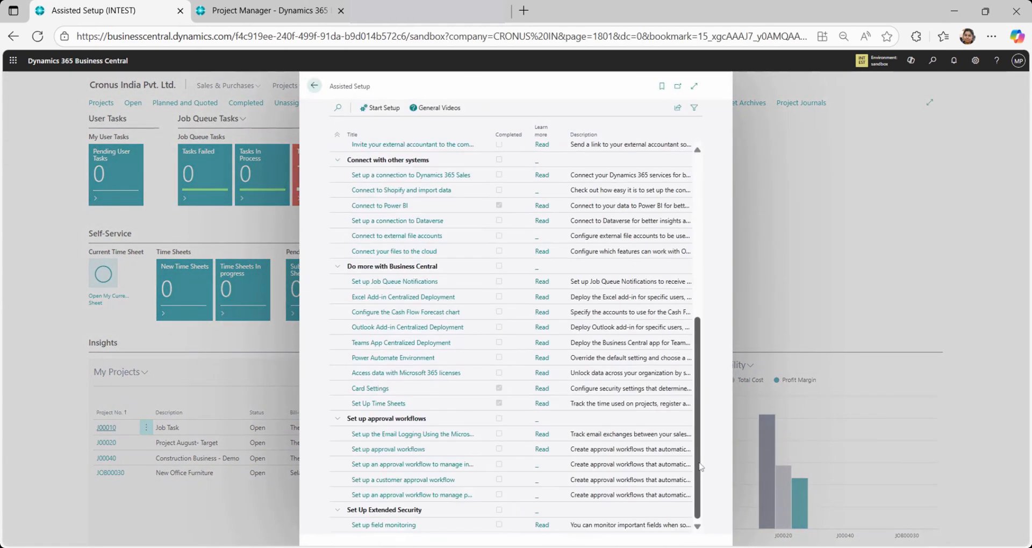
click(390, 405)
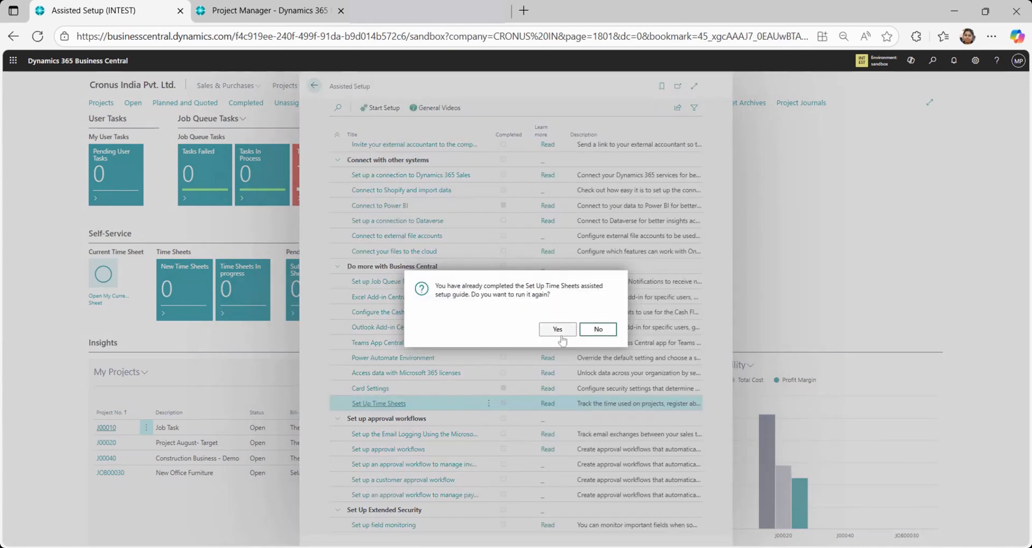
click(558, 330)
click(585, 411)
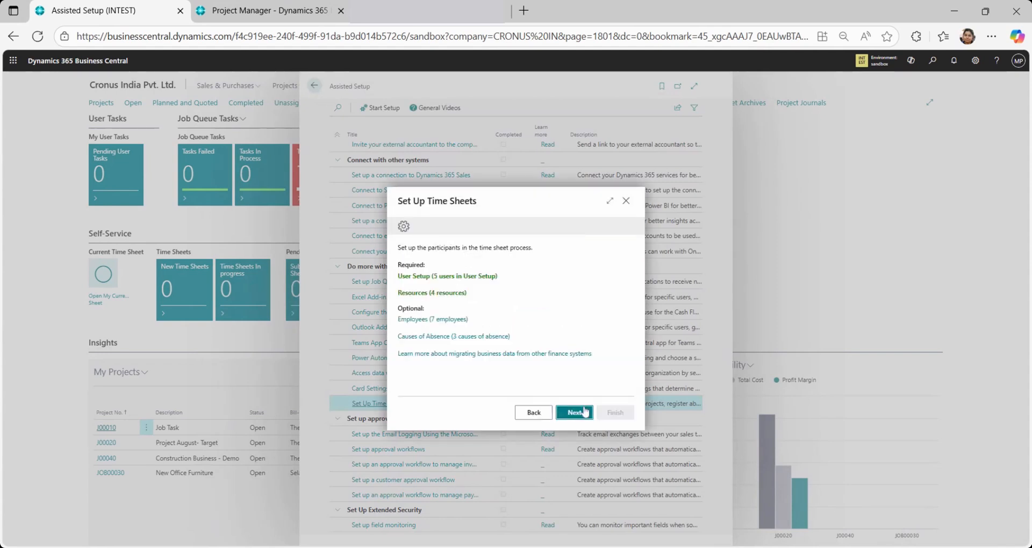
Review the guide's first weekday, administrator and time sheet approver pages, and continue to the employee-to-resource links
click(585, 412)
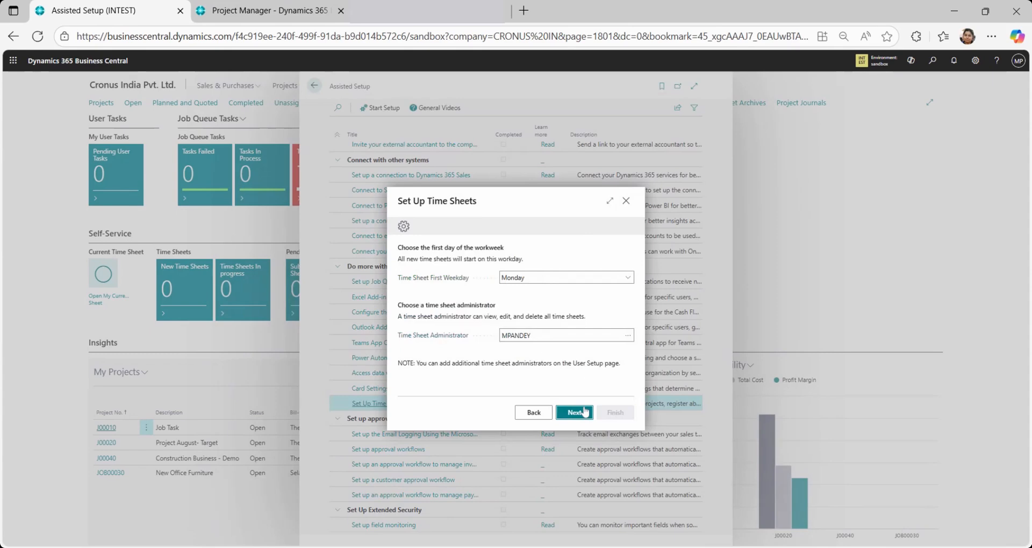
click(534, 412)
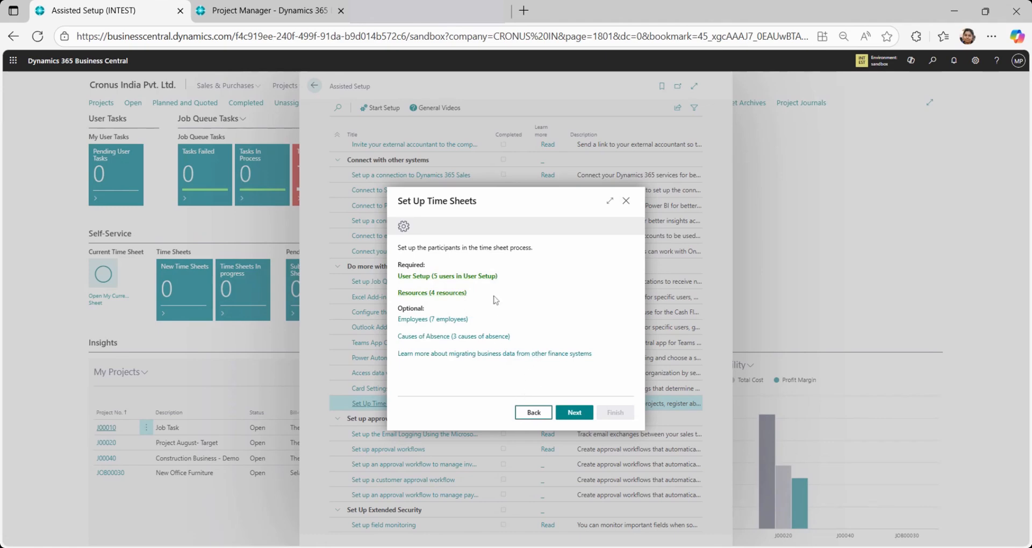
click(574, 416)
click(585, 420)
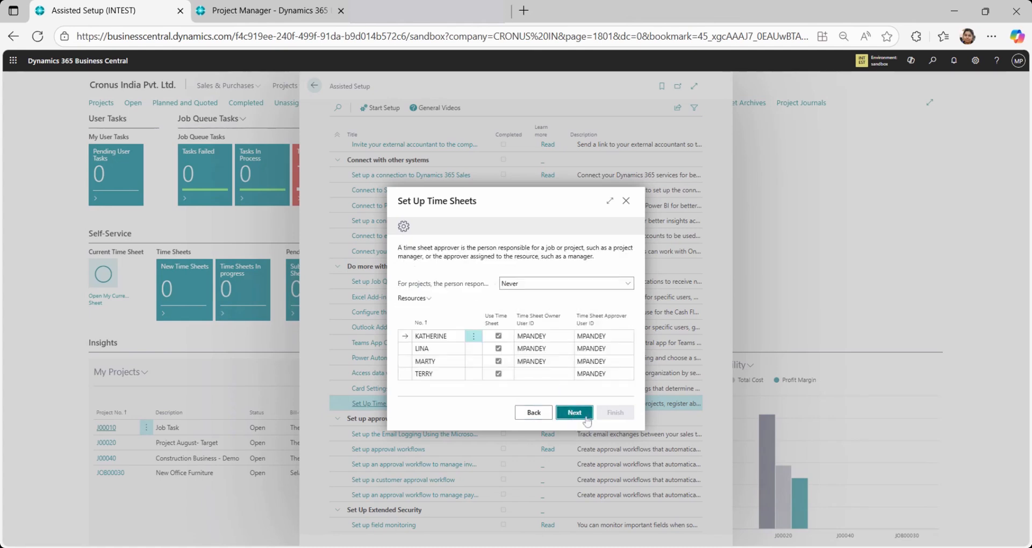
click(630, 284)
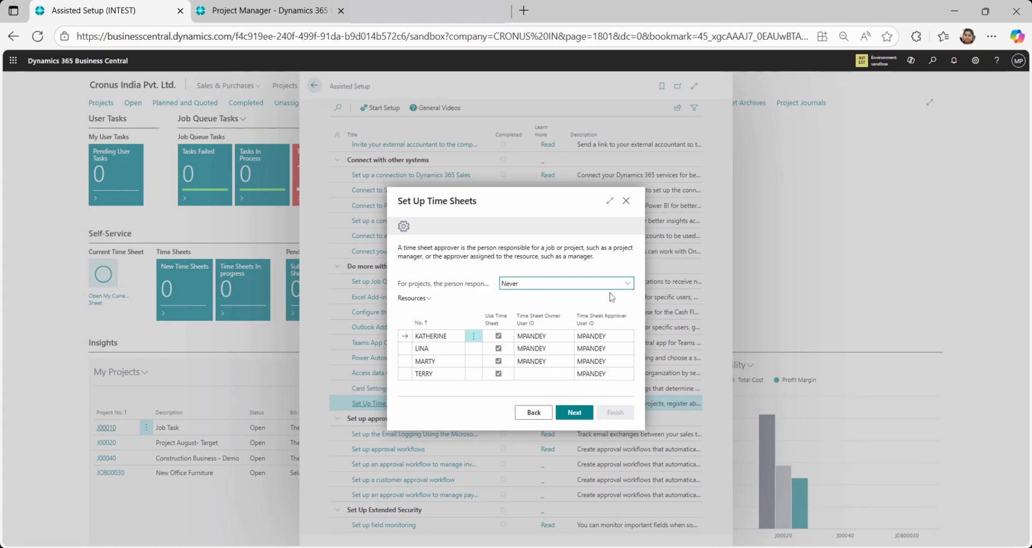
click(610, 306)
click(586, 409)
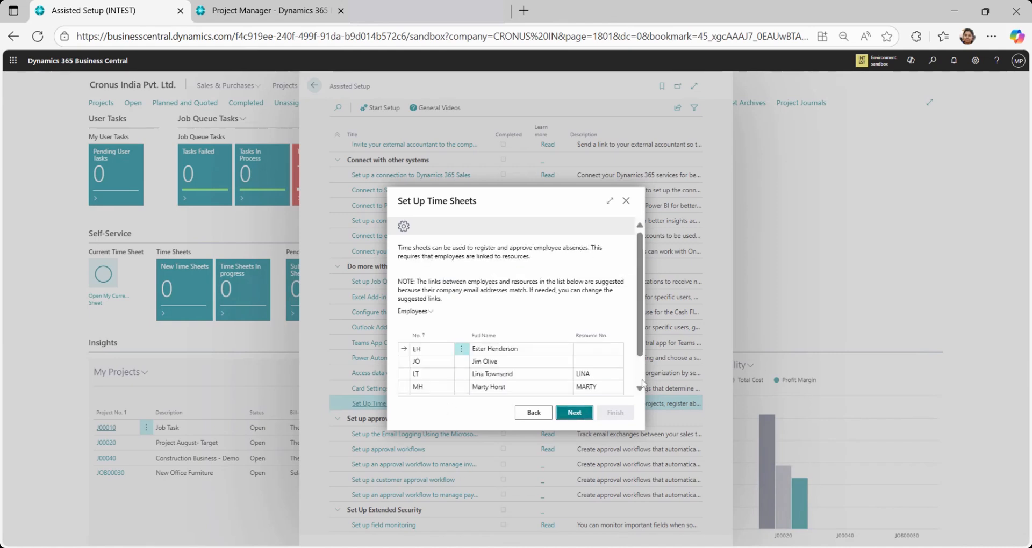
Open the details of the resource linked to employee LT in the time sheet setup guide
scroll(643, 382, down, 2)
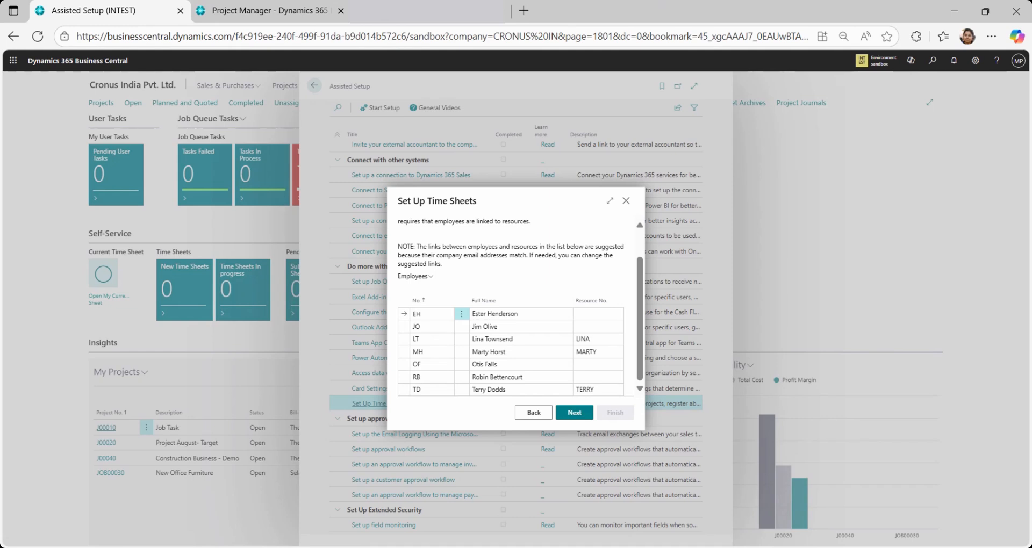
click(598, 341)
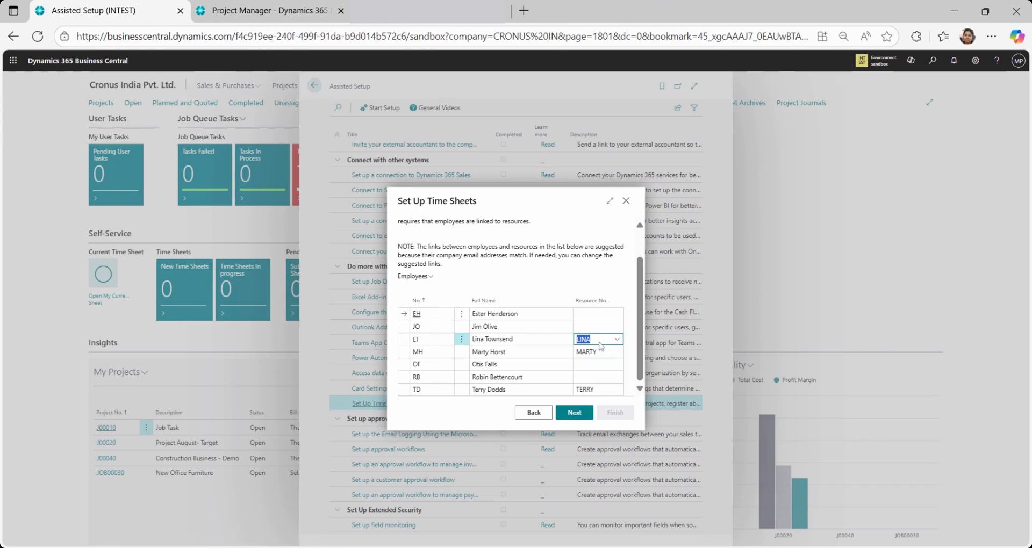
click(620, 340)
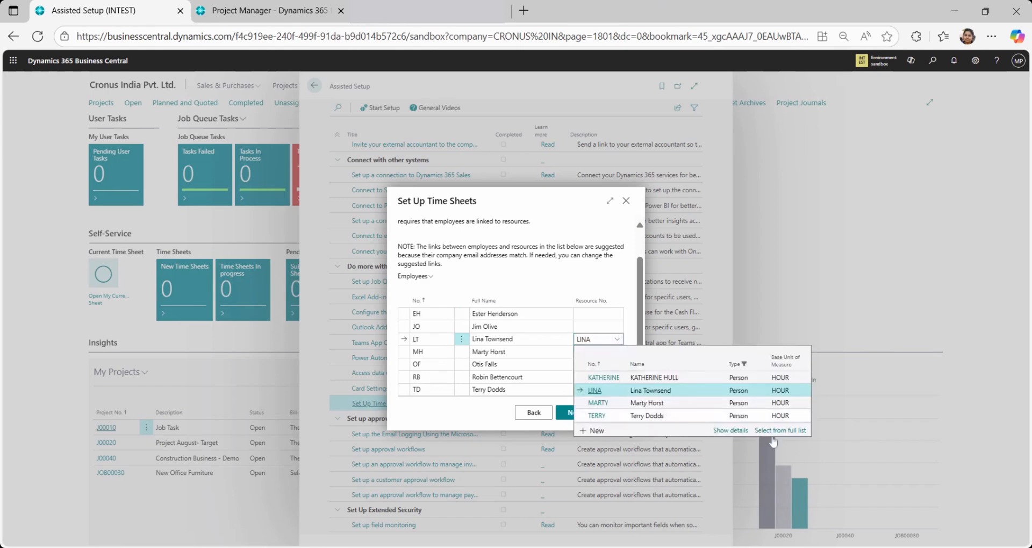
click(734, 436)
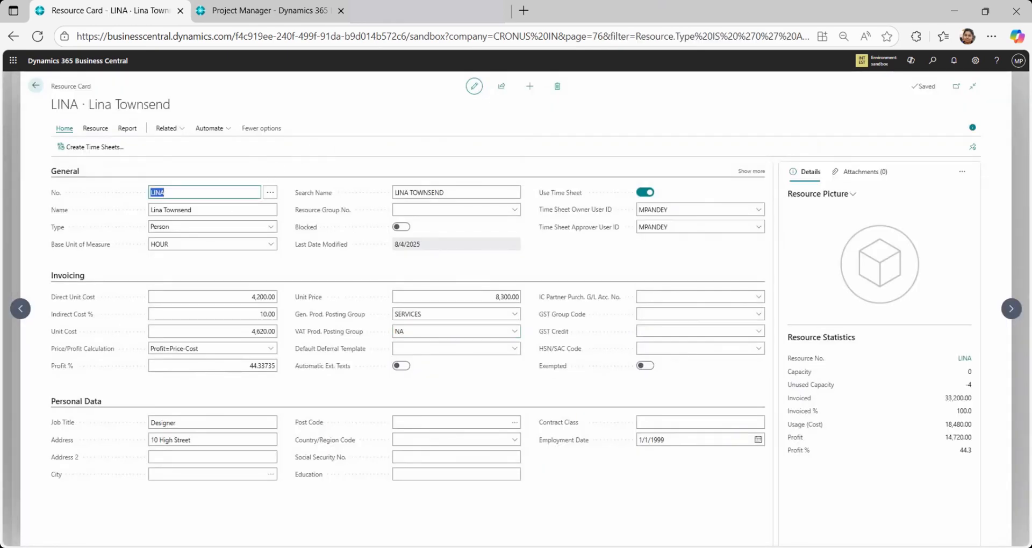
Examine the resource card's Type and Base Unit of Measure fields, the available units, and the resource-related actions
key(Tab)
click(226, 228)
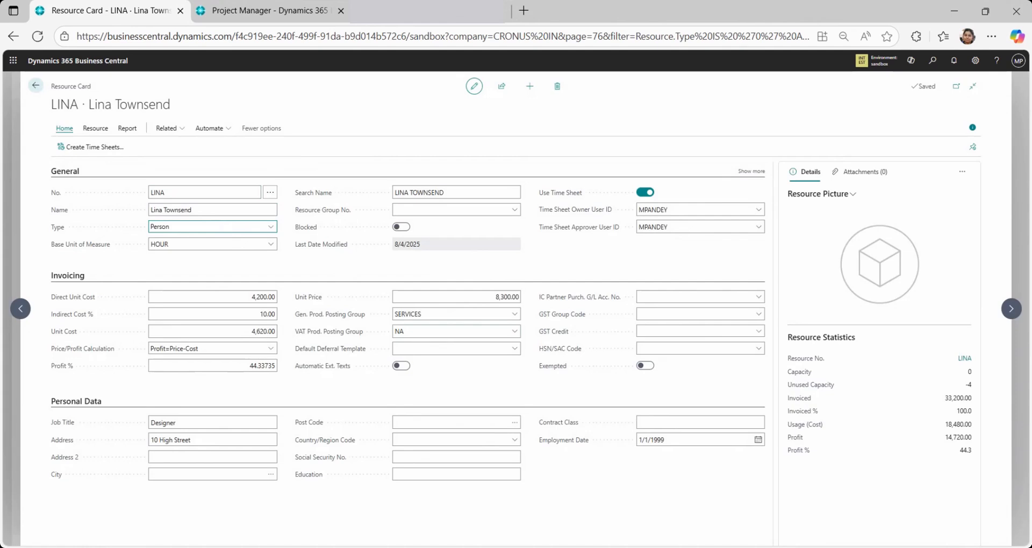
key(Tab)
click(270, 245)
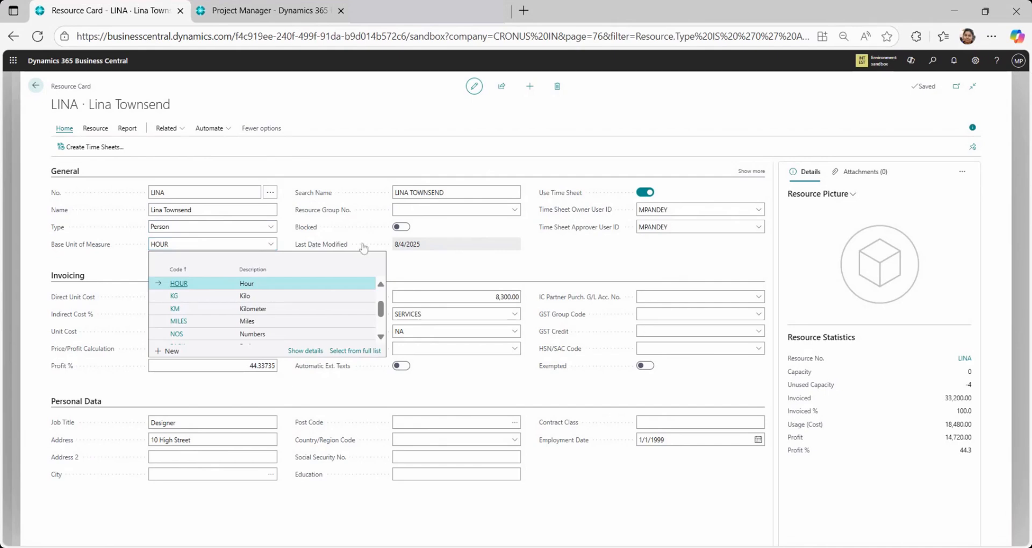
scroll(381, 331, down, 2)
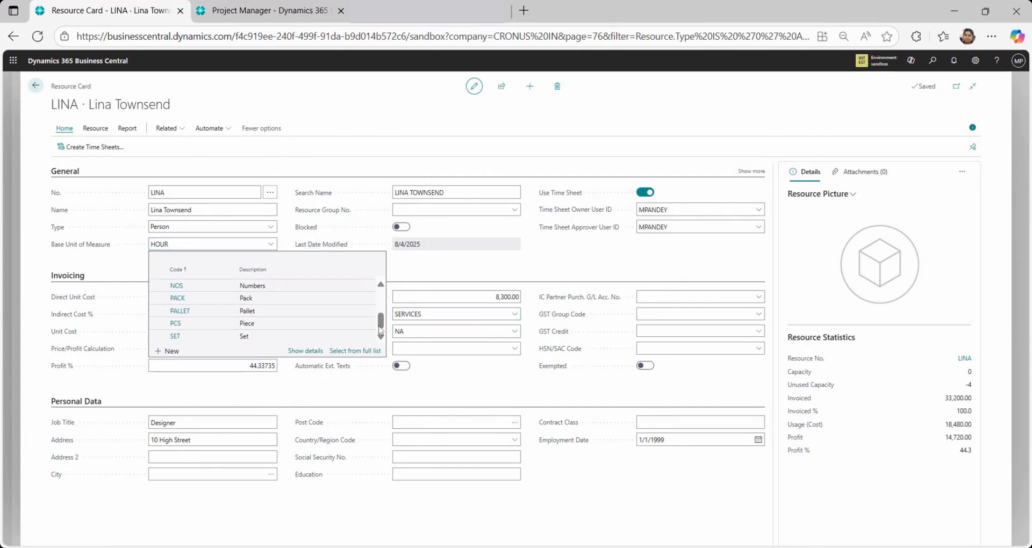
drag(380, 329, 384, 306)
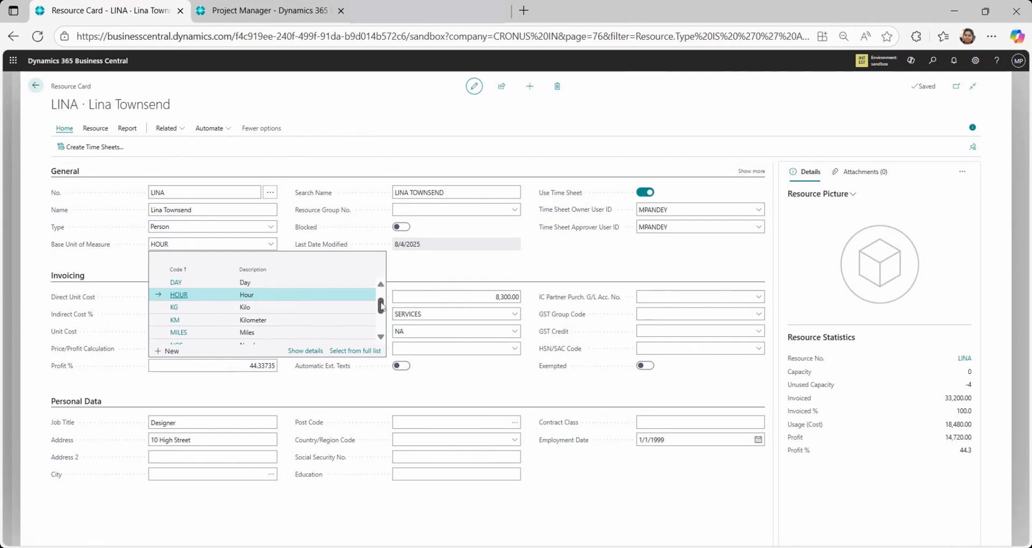
mouse_move(381, 307)
mouse_down()
mouse_move(381, 325)
mouse_move(381, 295)
mouse_up()
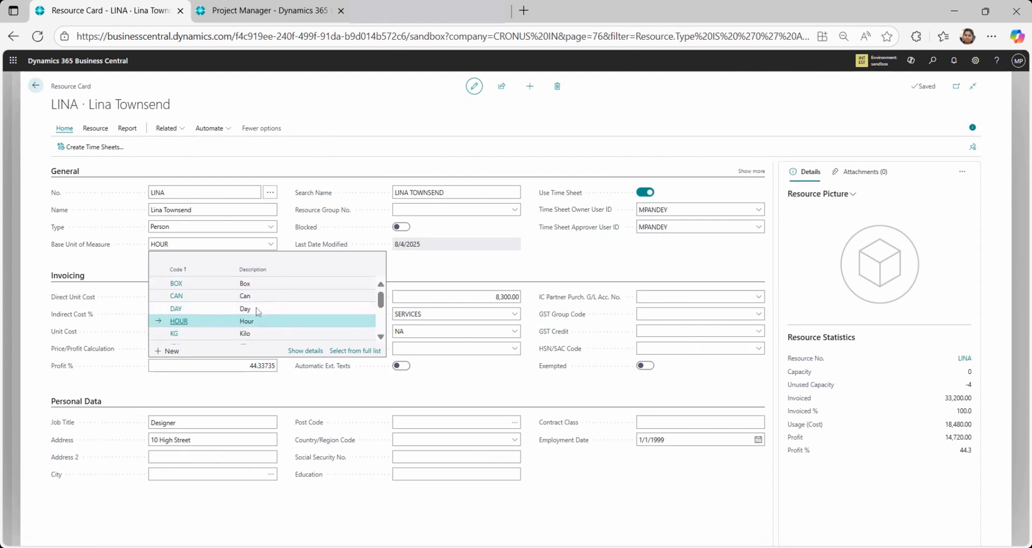
click(269, 231)
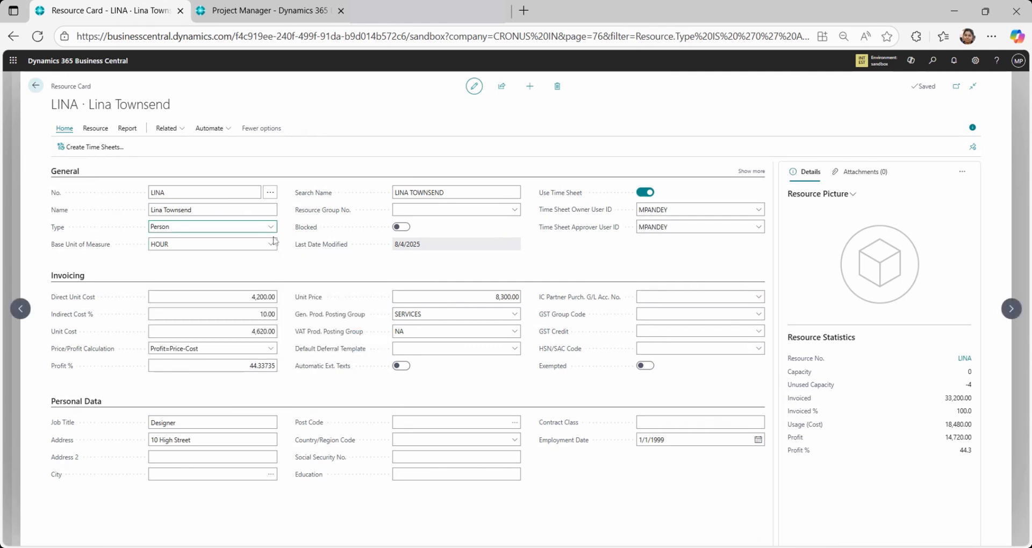
click(294, 260)
click(93, 134)
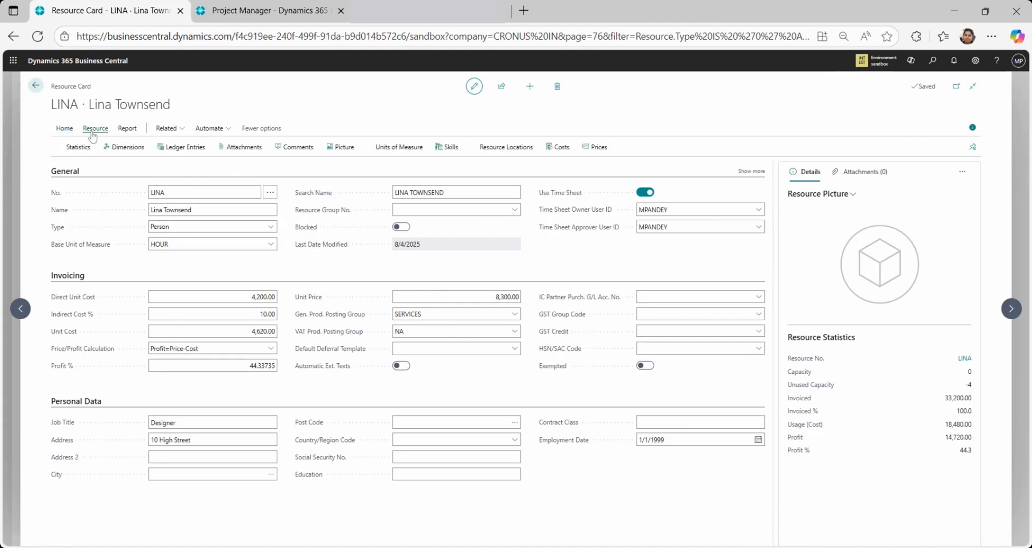
click(58, 132)
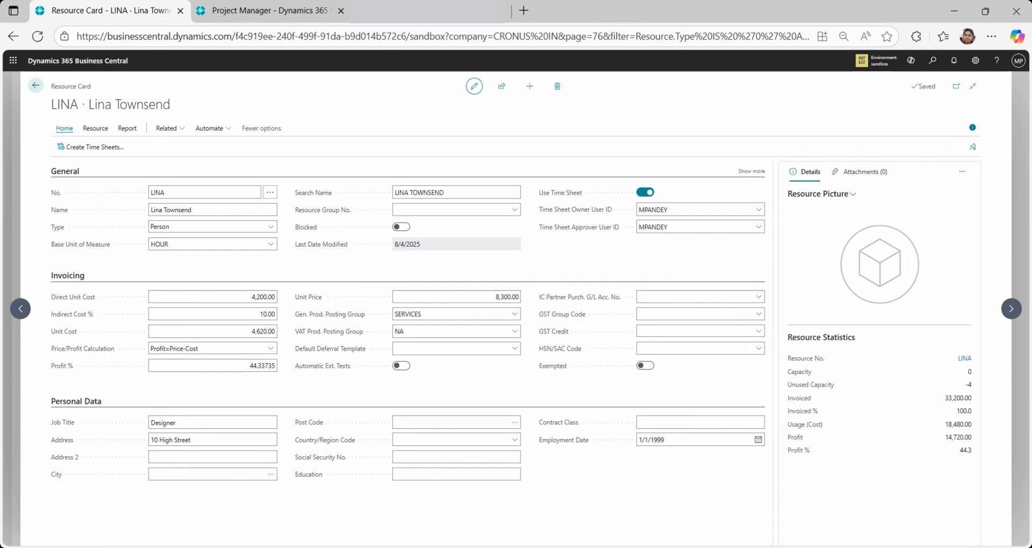
Search for "proj" and open the Project Journals page
click(933, 59)
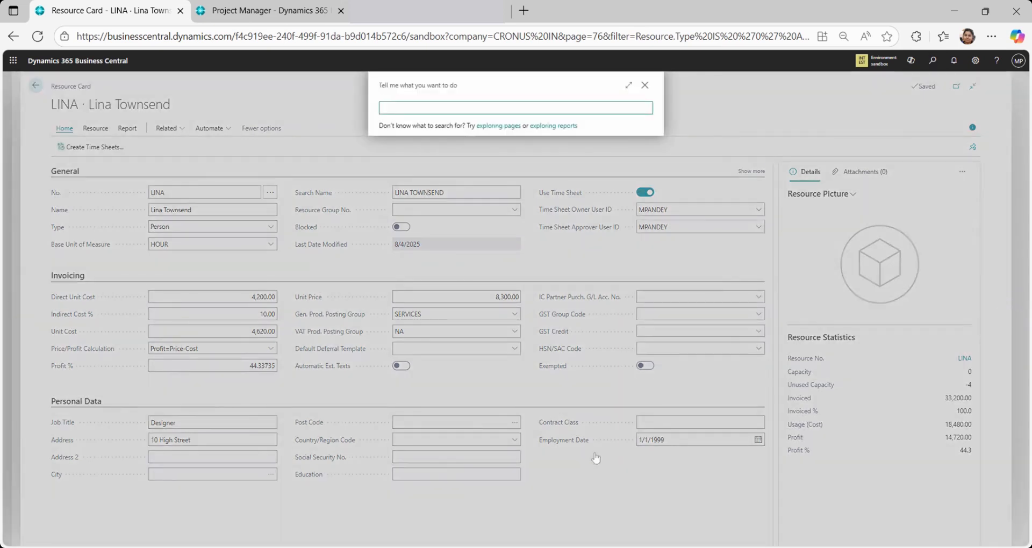
text(pro)
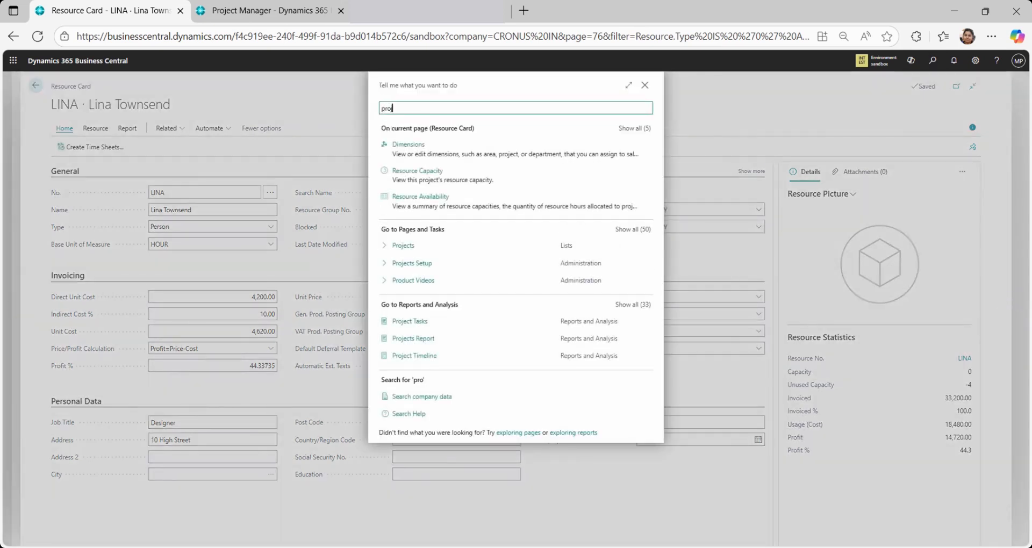
text(j)
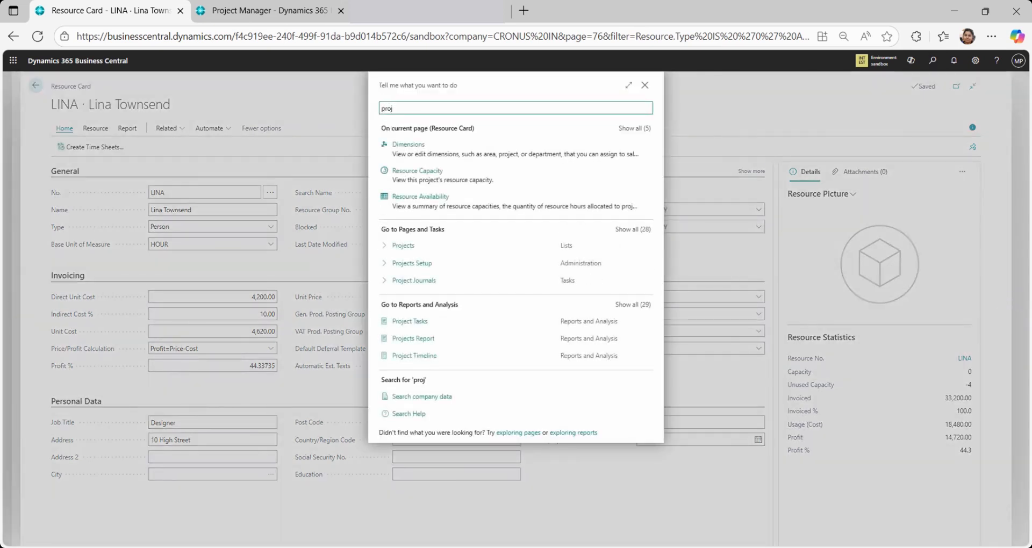
click(451, 284)
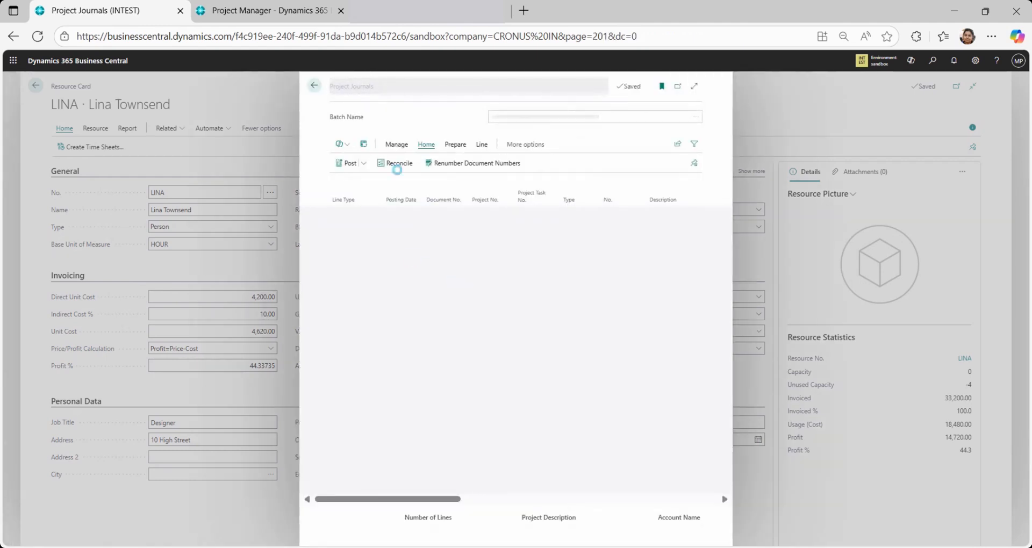
Suggest project journal lines from time sheets for 8/4/2025, keeping the last used resource filter, project J00020 and project task 10
click(459, 151)
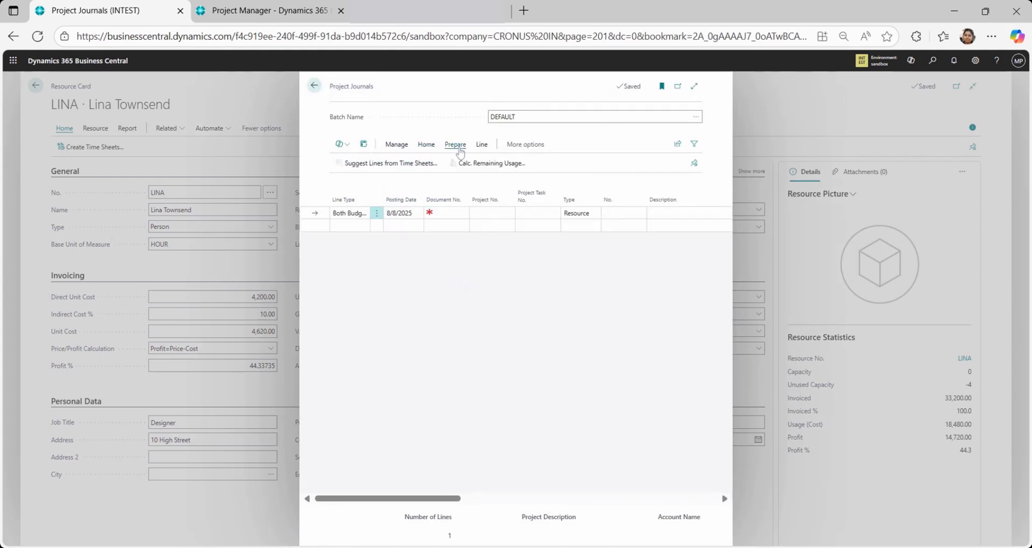
click(396, 168)
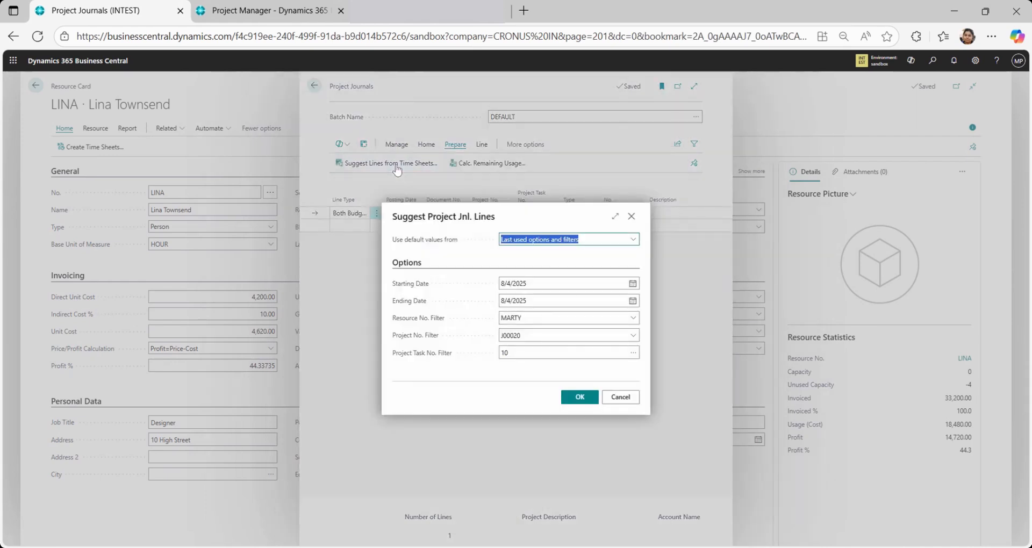
click(634, 339)
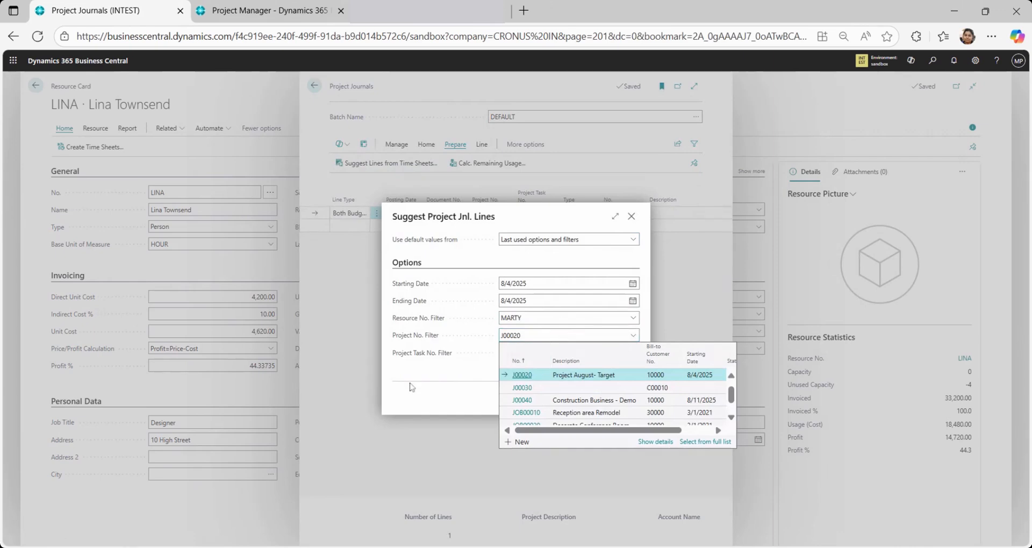
click(410, 382)
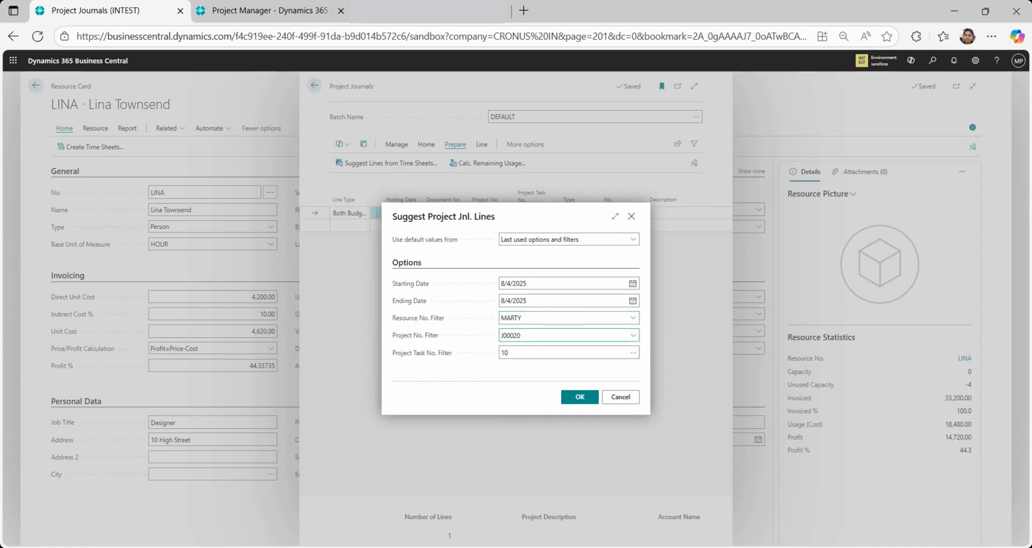
click(631, 358)
click(632, 353)
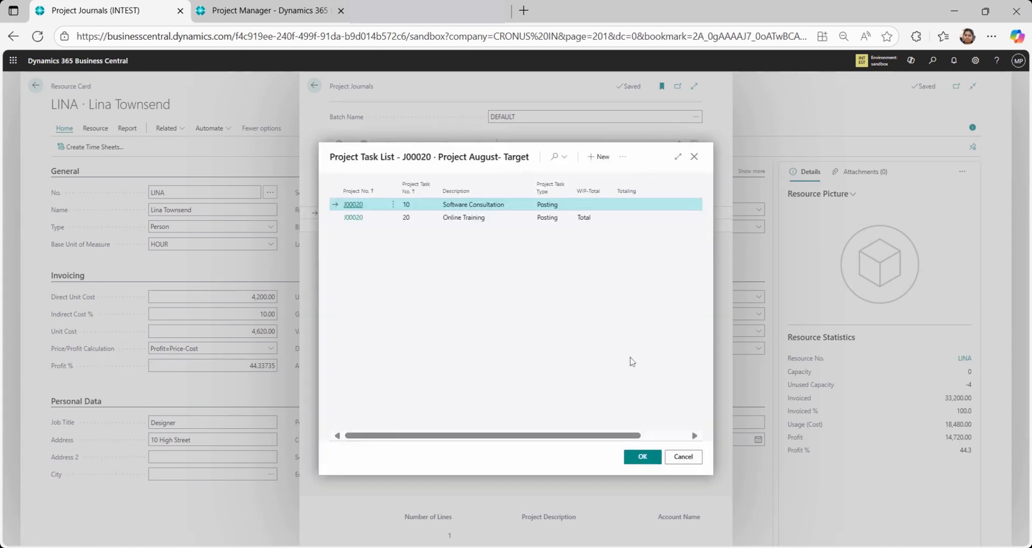
click(652, 468)
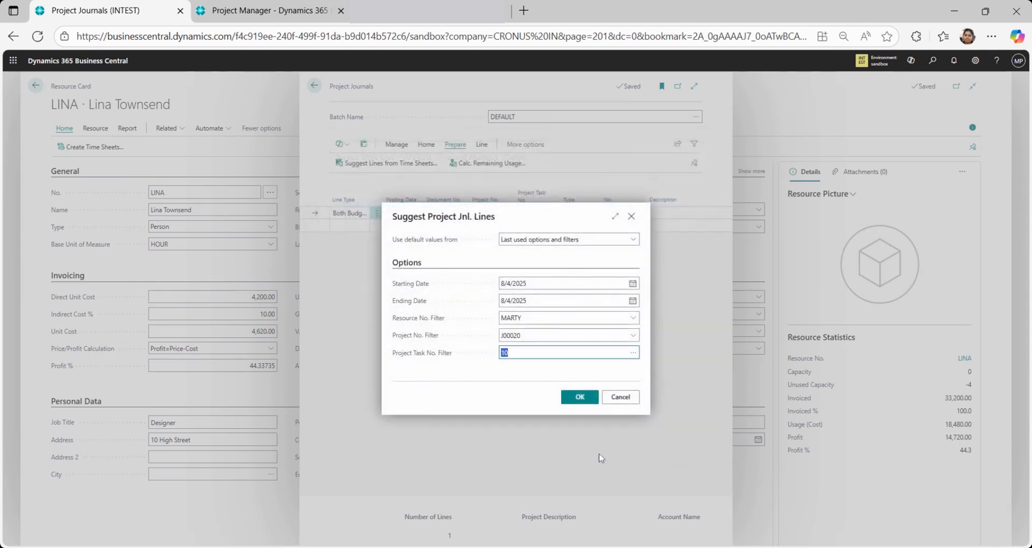
click(580, 397)
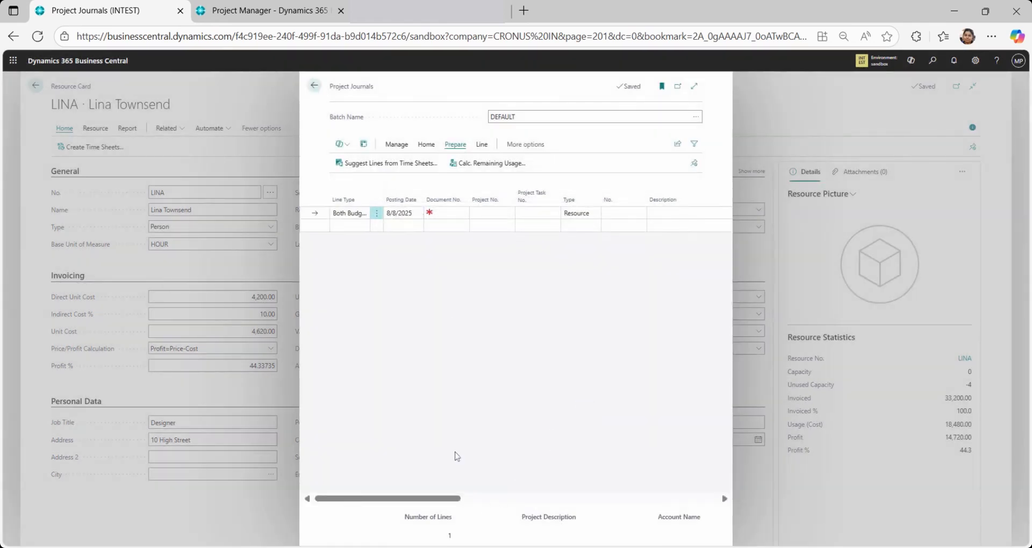
Examine the journal line's cost and price columns and the available posting options, and return to the resource card
drag(454, 503, 649, 481)
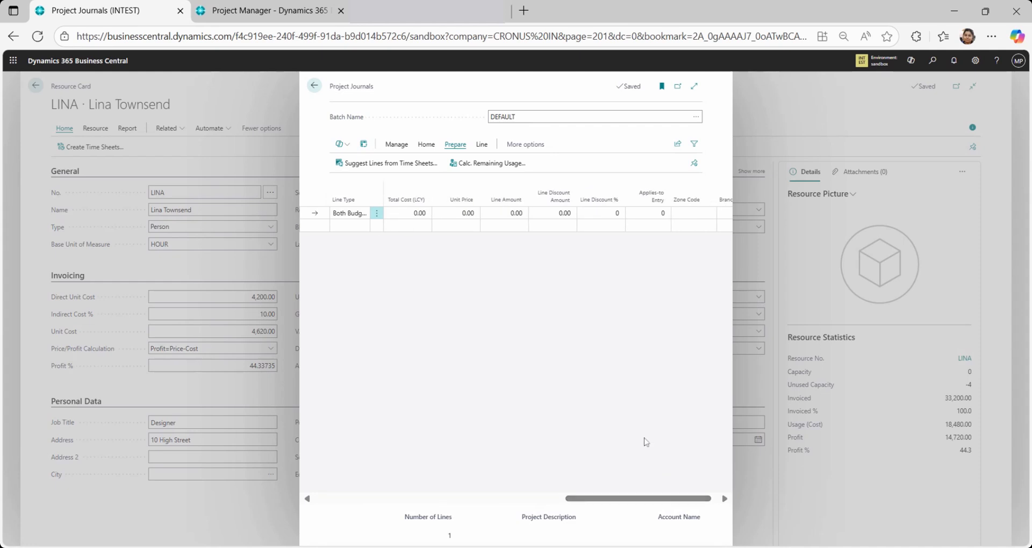
click(424, 145)
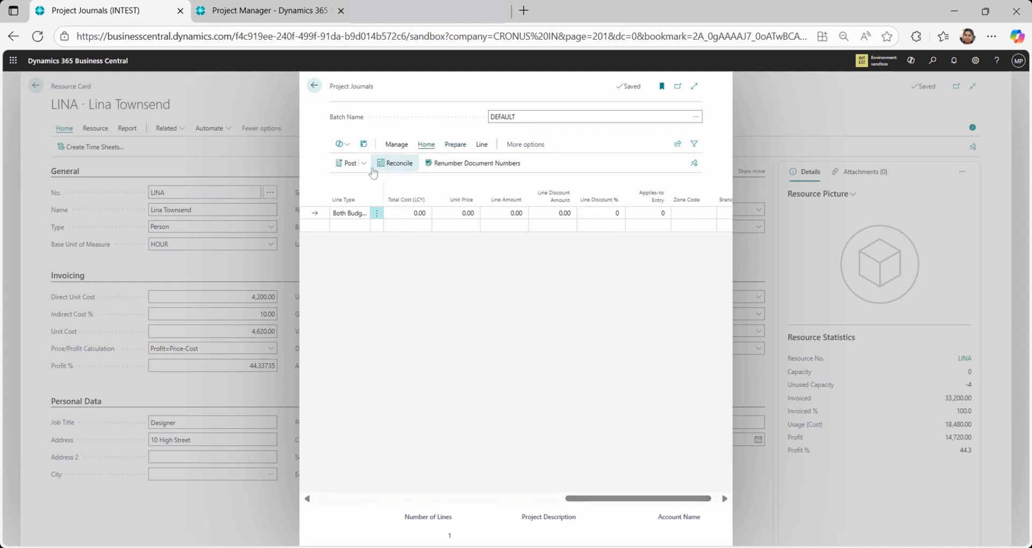
click(365, 165)
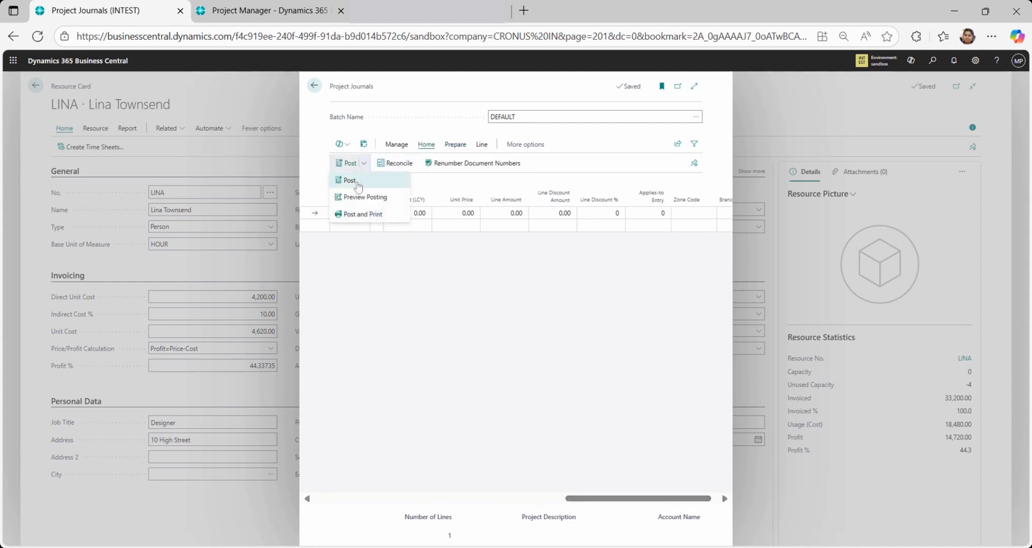
click(314, 85)
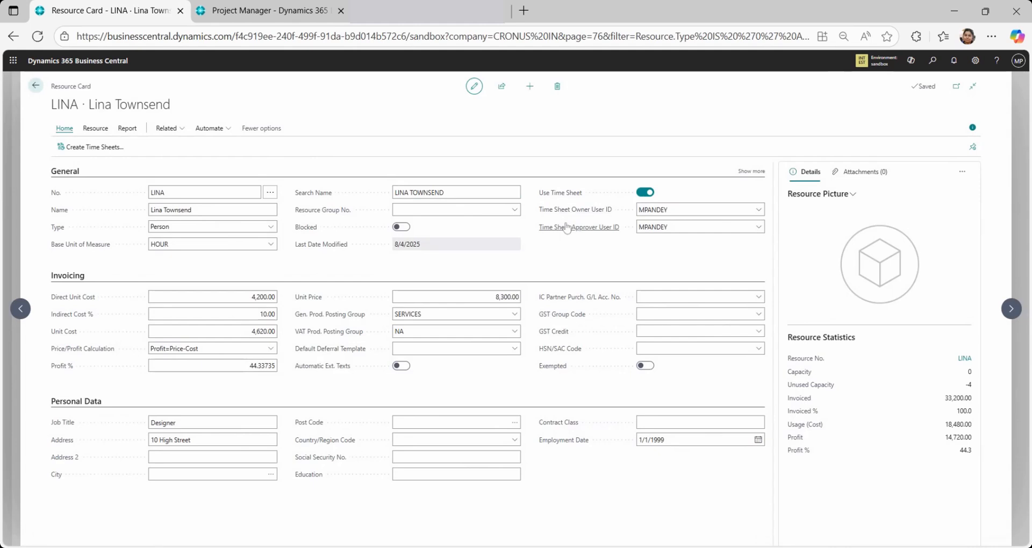
Show the additional General fields and examine the resource's unit costs, profit percentage, unit price and employment date
mouse_move(568, 228)
click(747, 172)
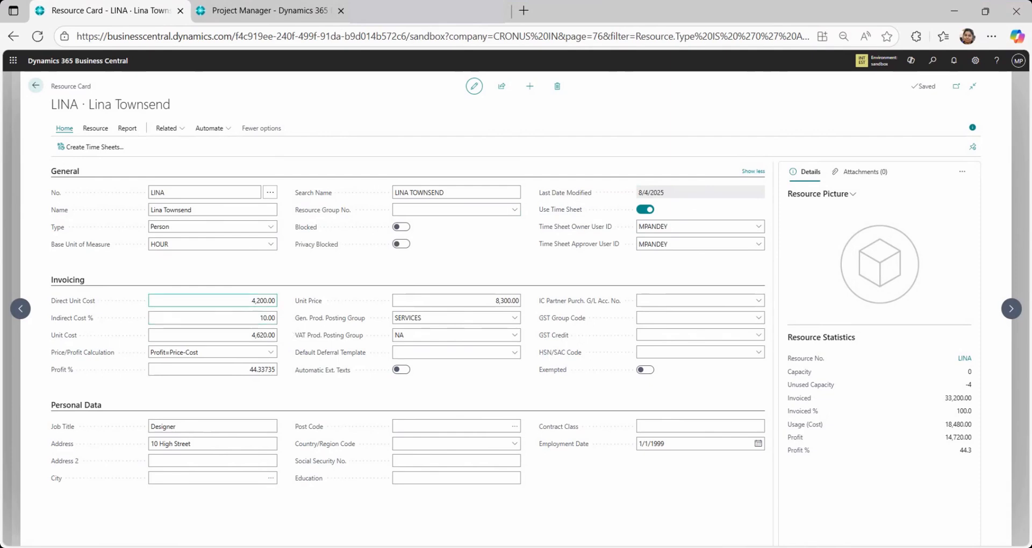
click(239, 300)
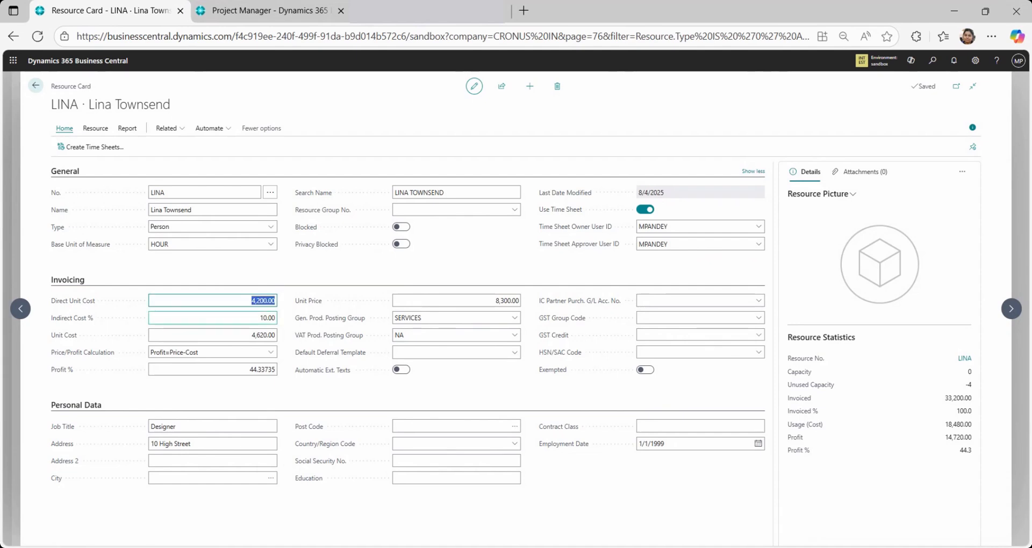
key(Tab)
key(Tab)
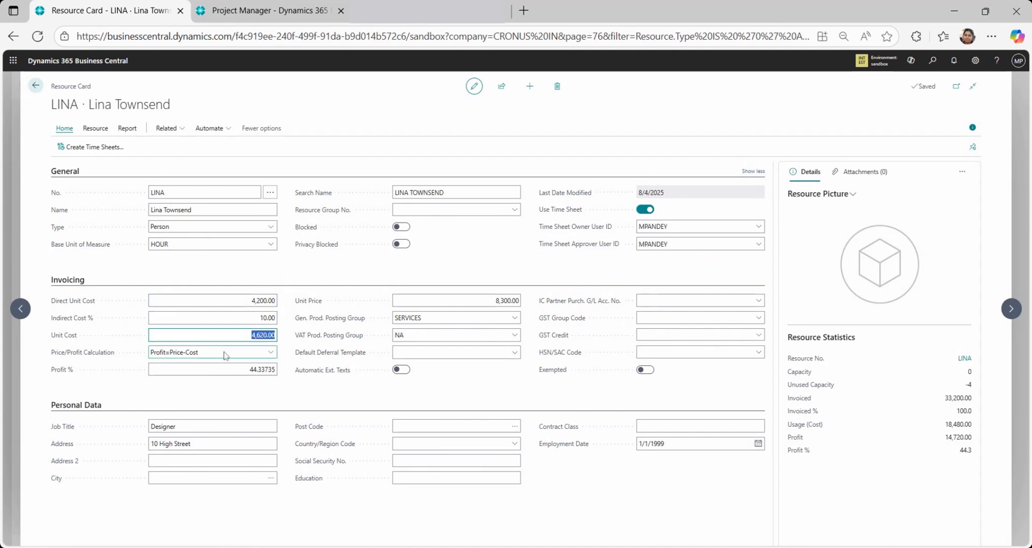
click(200, 240)
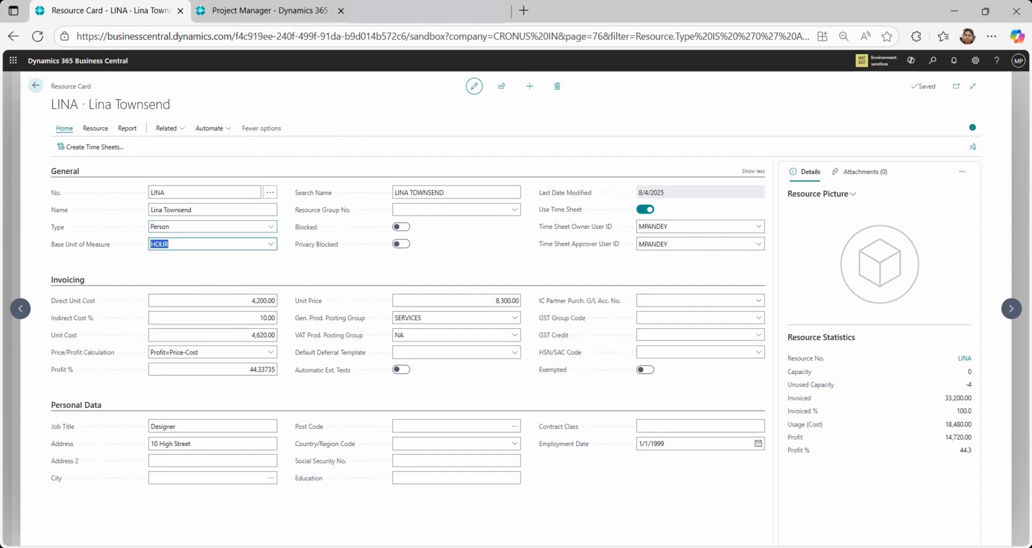
click(252, 336)
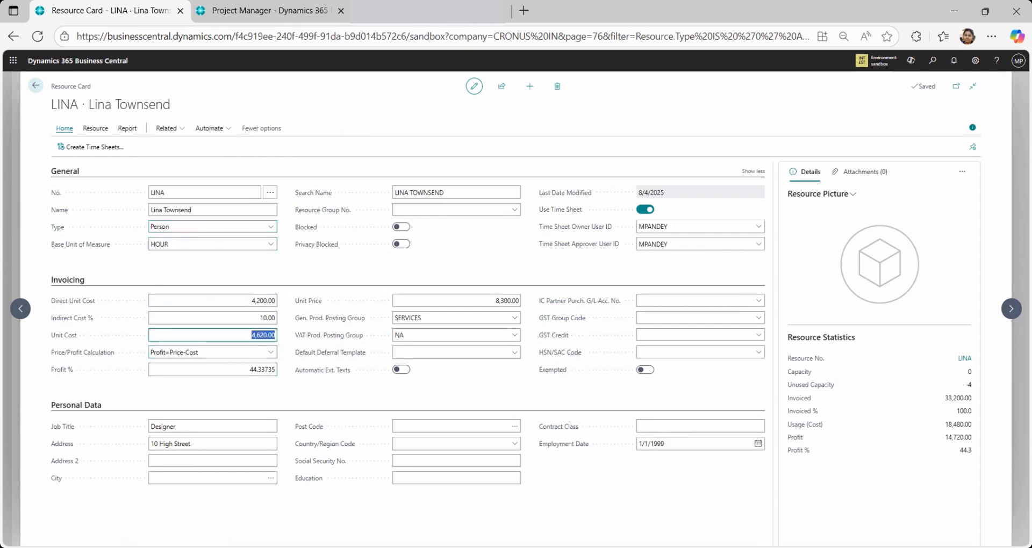
click(217, 369)
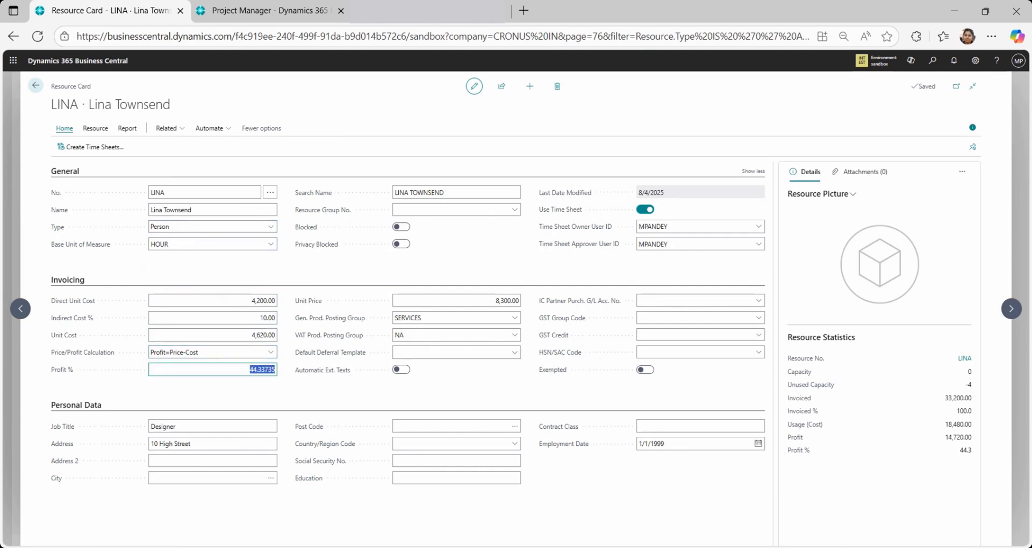
key(Tab)
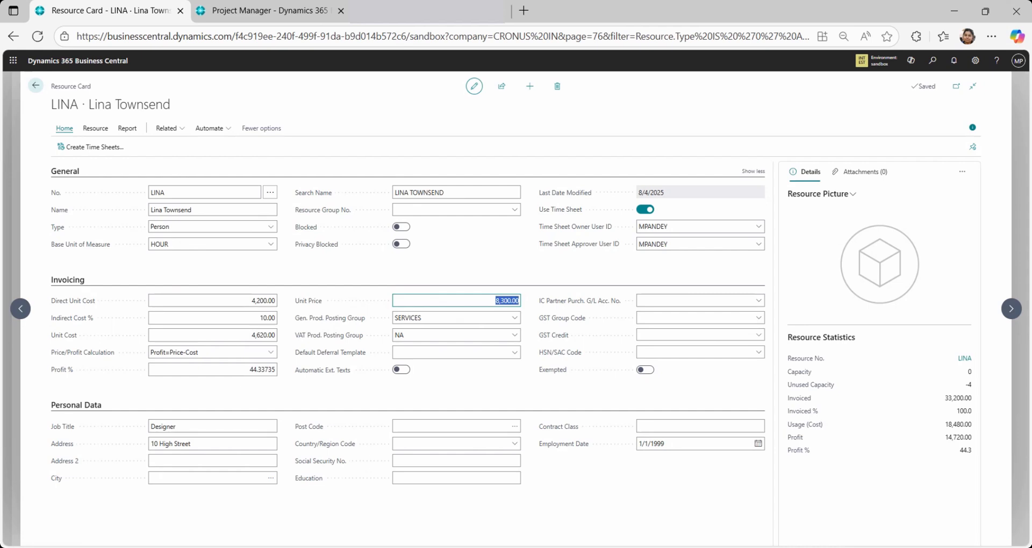
click(495, 301)
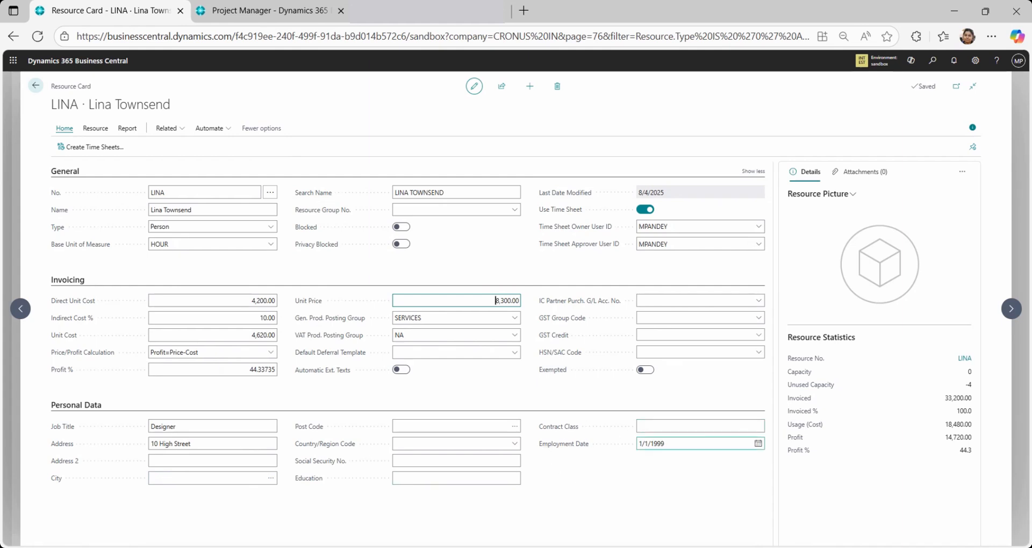
click(693, 444)
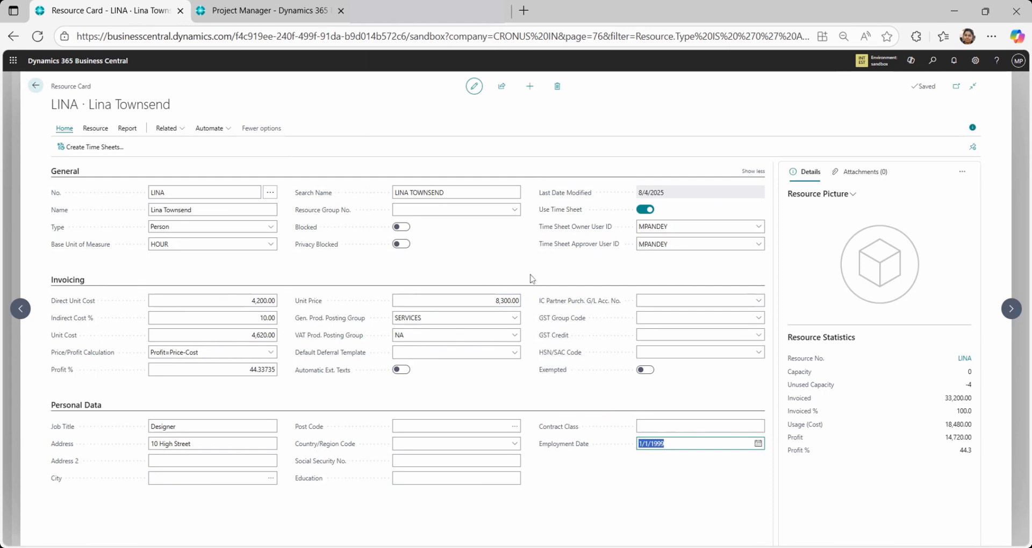
Examine the resource's Time Sheet Owner User ID and Time Sheet Approver User ID fields and the users available as owner
click(667, 227)
double_click(667, 226)
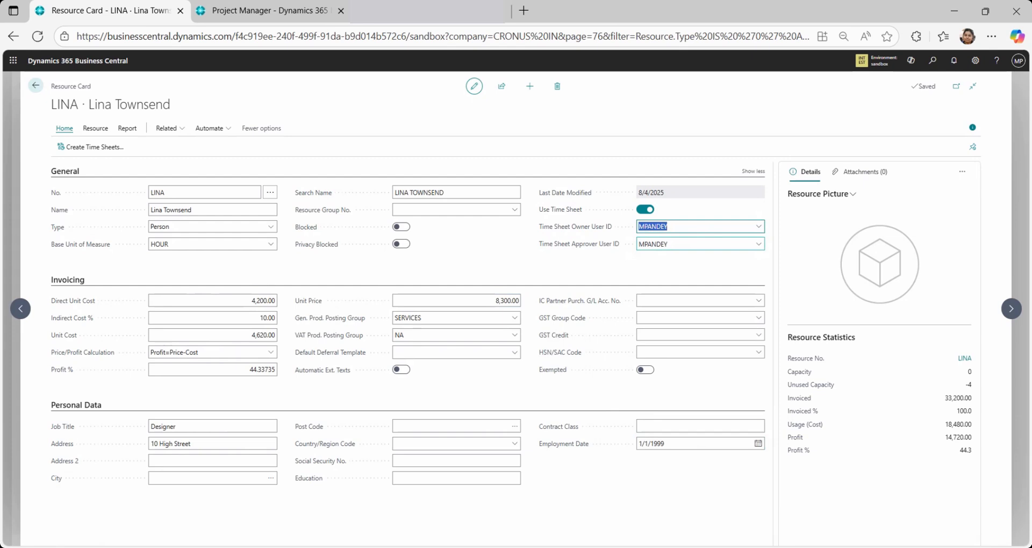
double_click(666, 244)
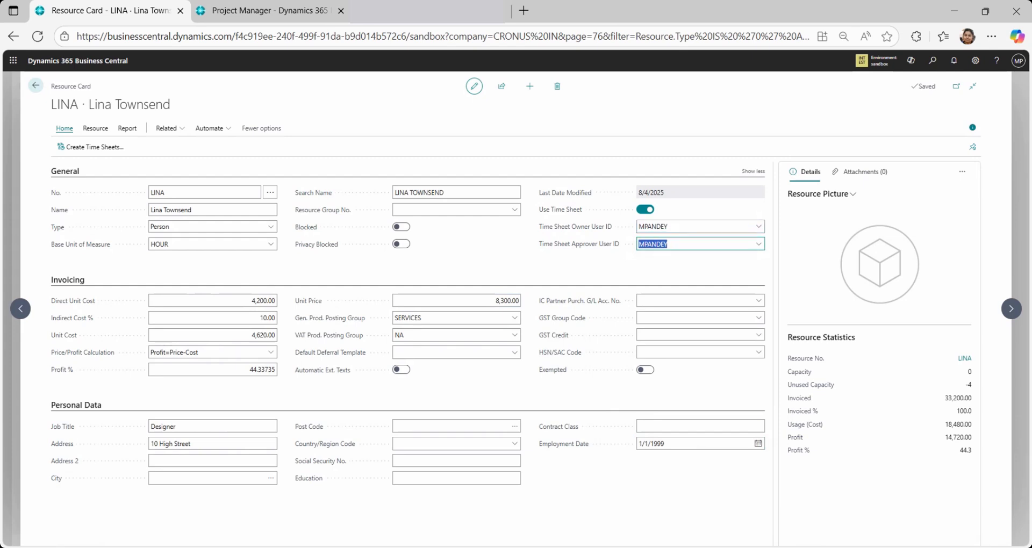
click(758, 226)
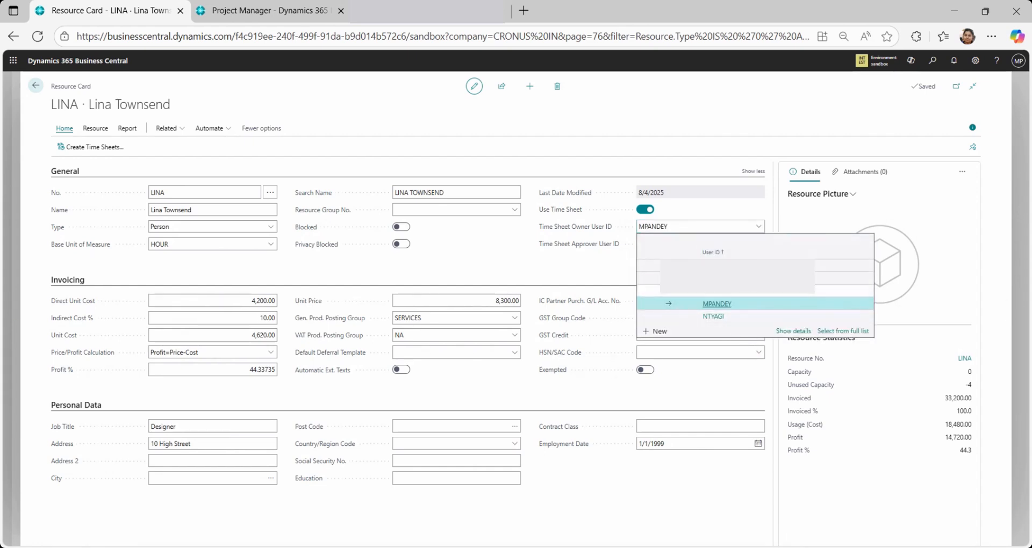
click(567, 263)
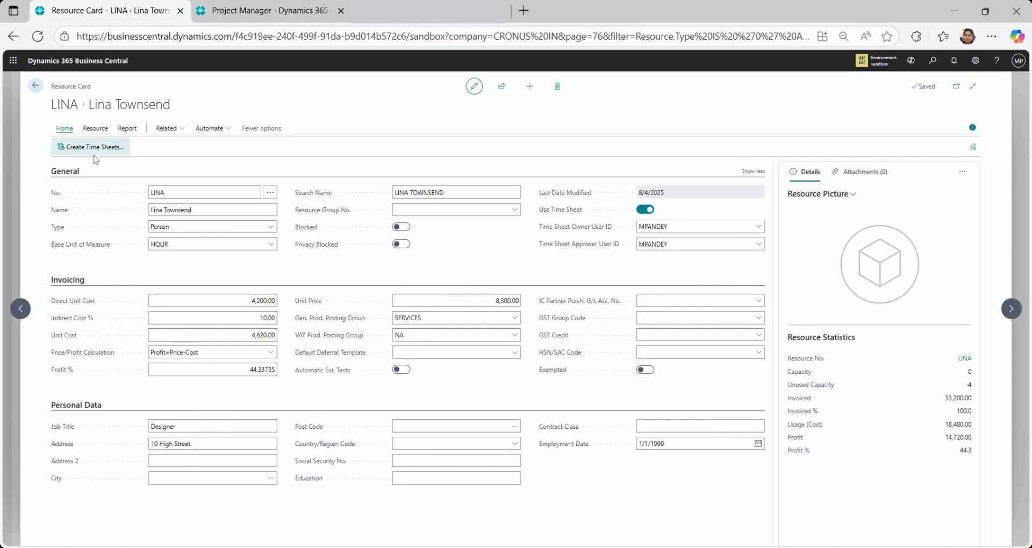
Return to the time sheet setup guide and finish it with Create Time Sheets off, closing Assisted Setup
click(36, 86)
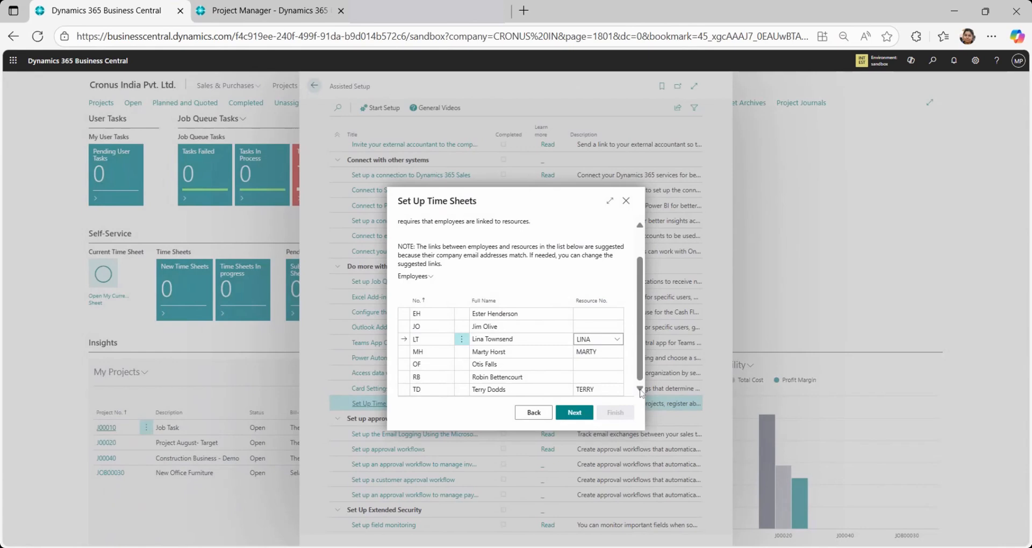
click(579, 423)
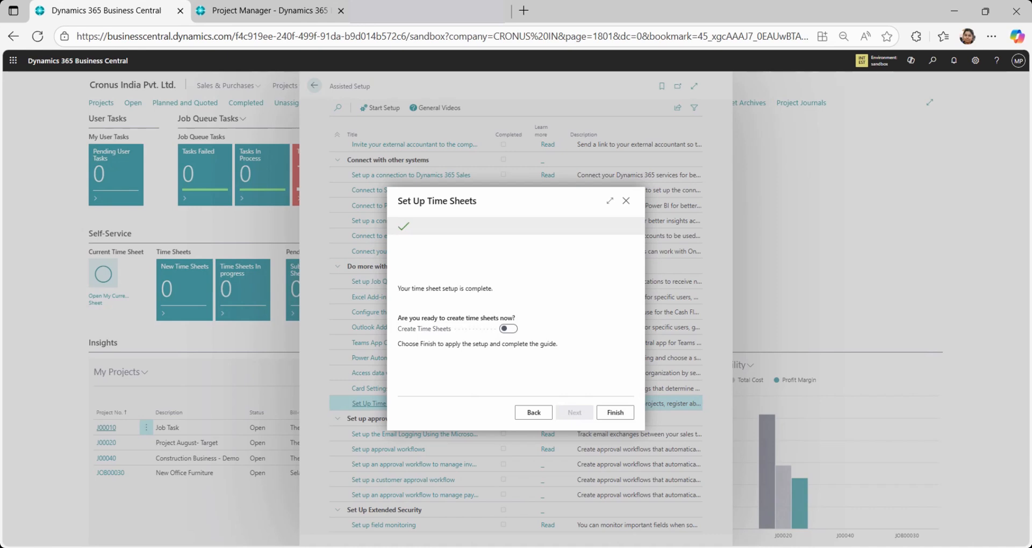
click(630, 415)
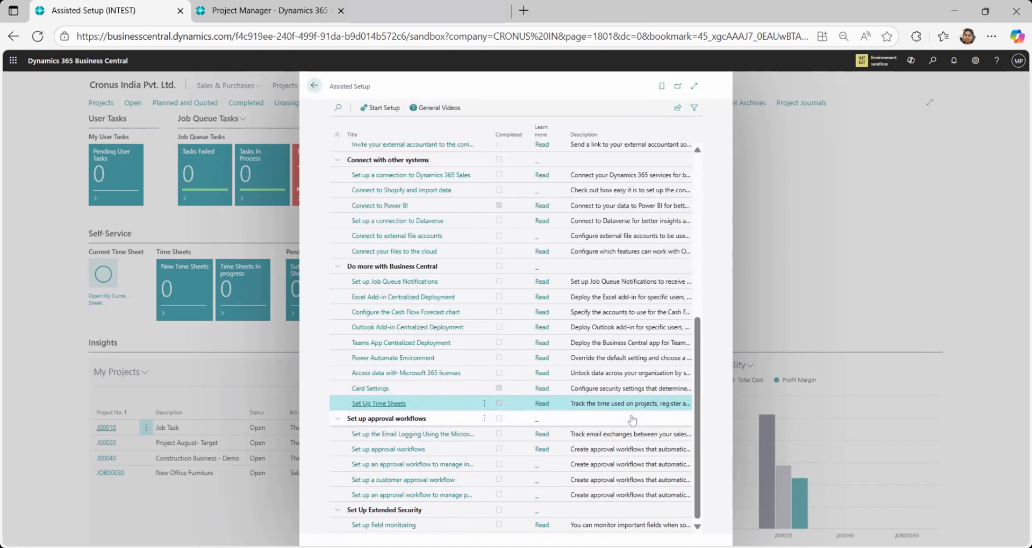
click(315, 86)
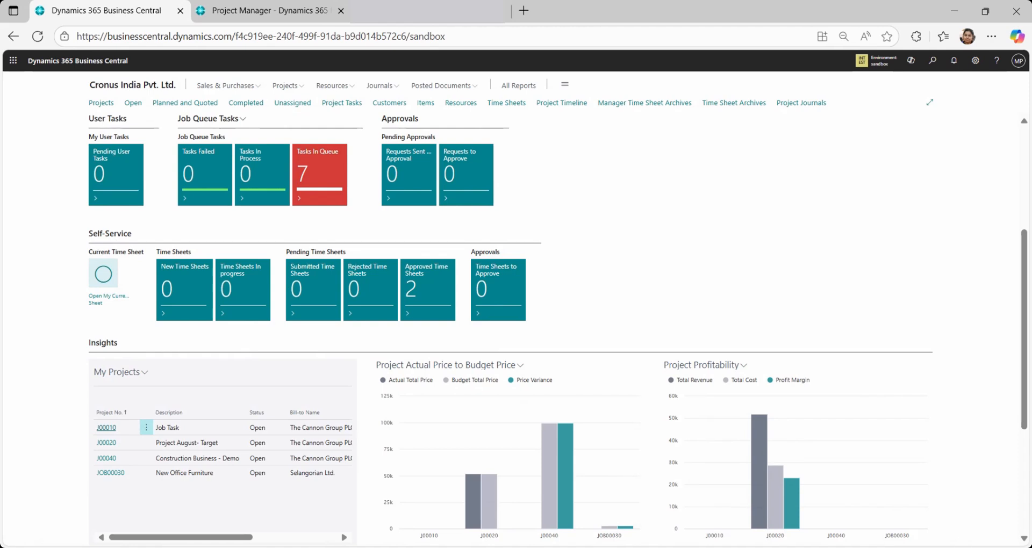
Open the current time sheet from the Self-Service section of the home page
drag(138, 234, 82, 239)
click(51, 284)
click(99, 304)
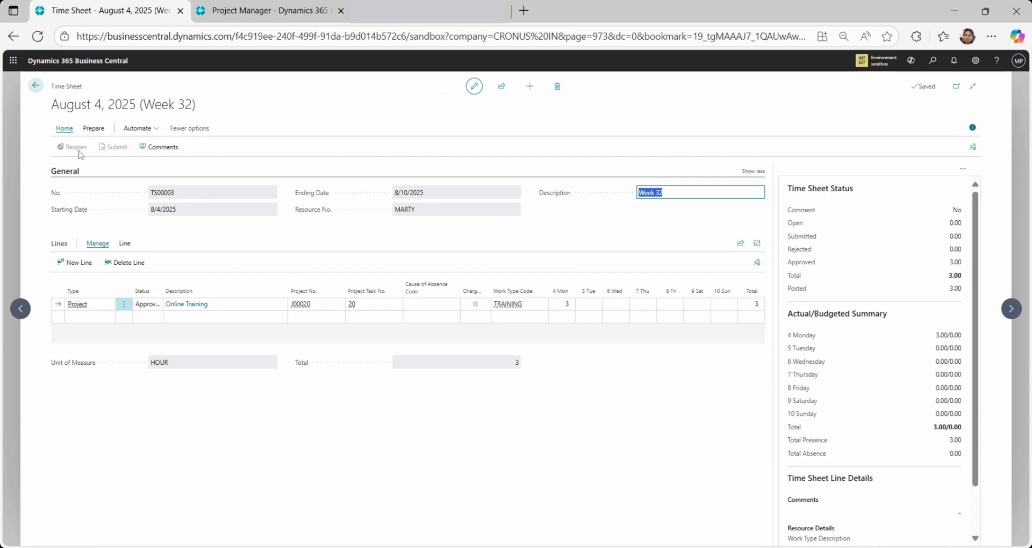
Examine the time sheet's line preparation and submission actions and its widened Status column, and return to the home page
click(93, 133)
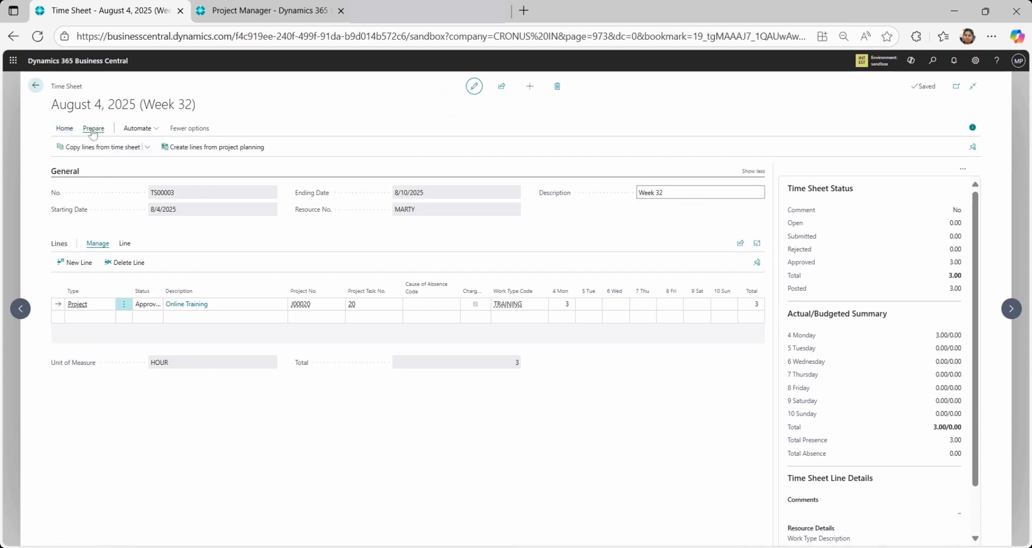
click(65, 129)
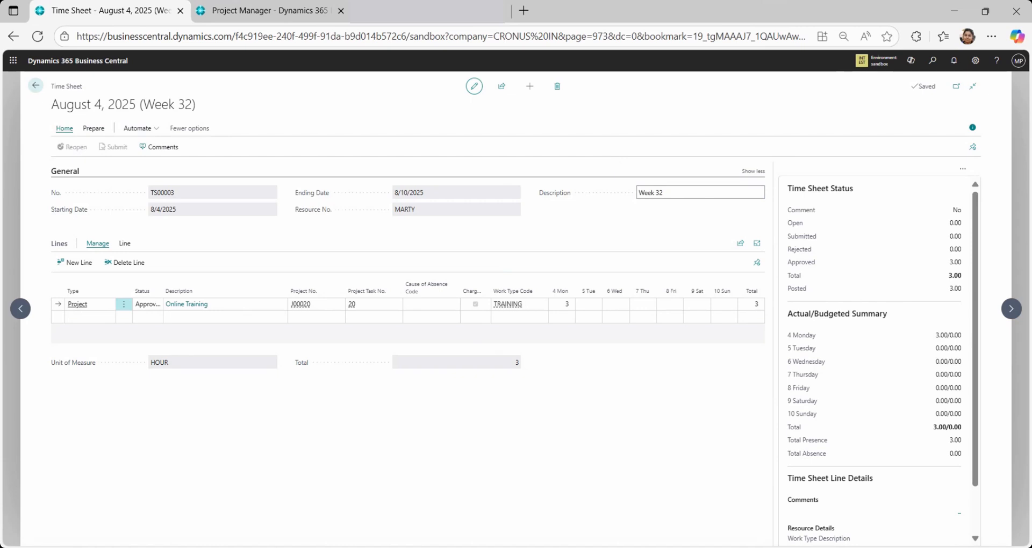
double_click(163, 294)
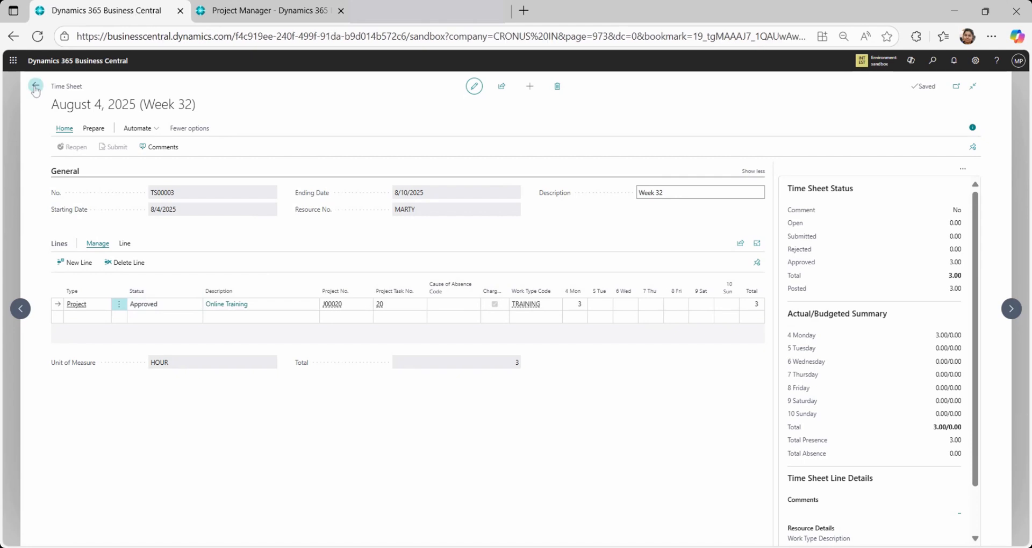
key(alt+Left)
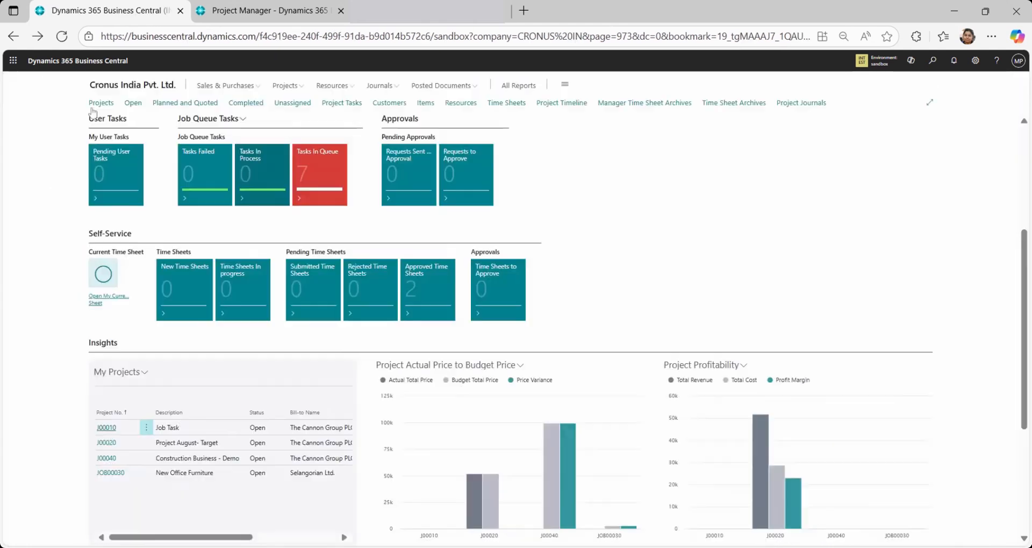
click(933, 62)
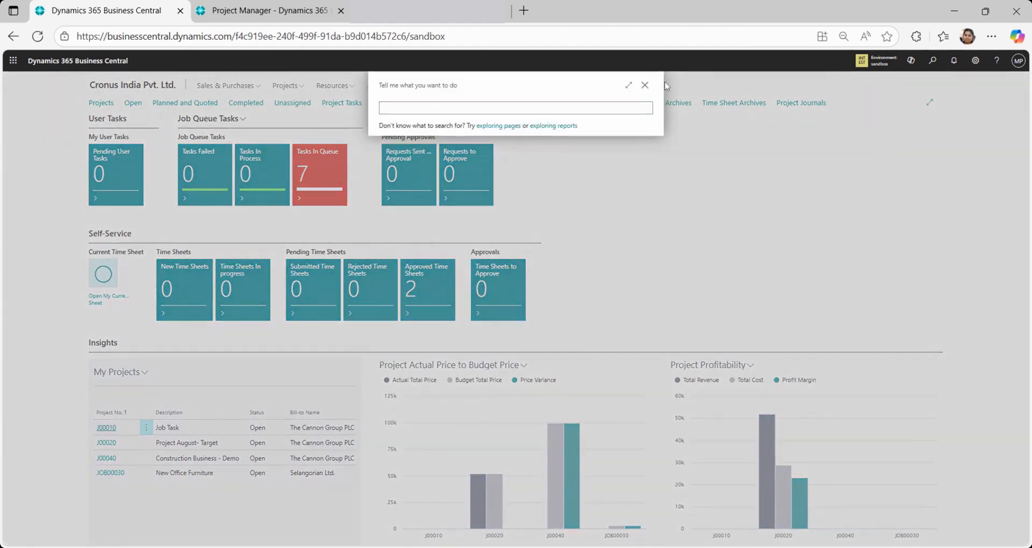
click(645, 86)
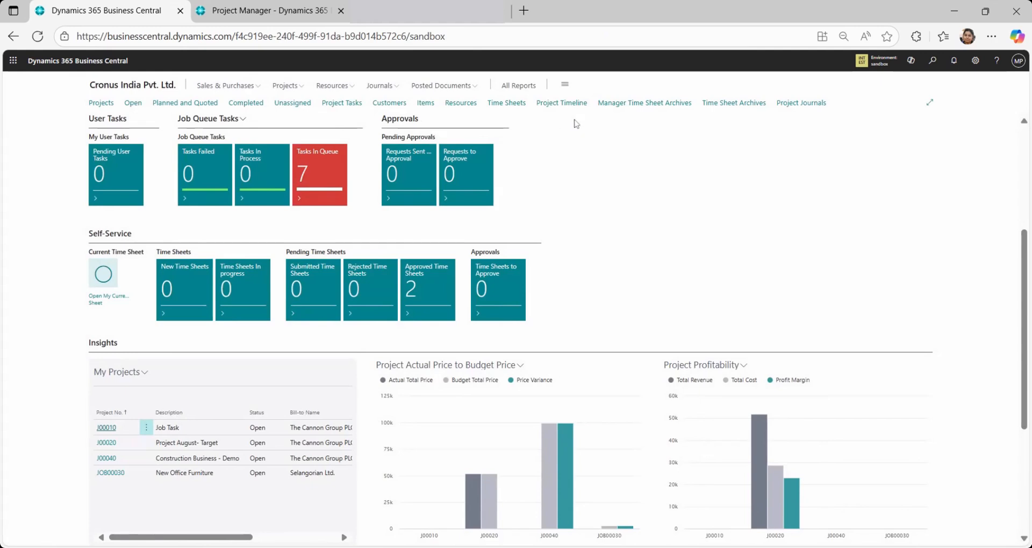
Check the Manager Time Sheet Archives list, return home, and find and open the Manager Time Sheets page
click(630, 106)
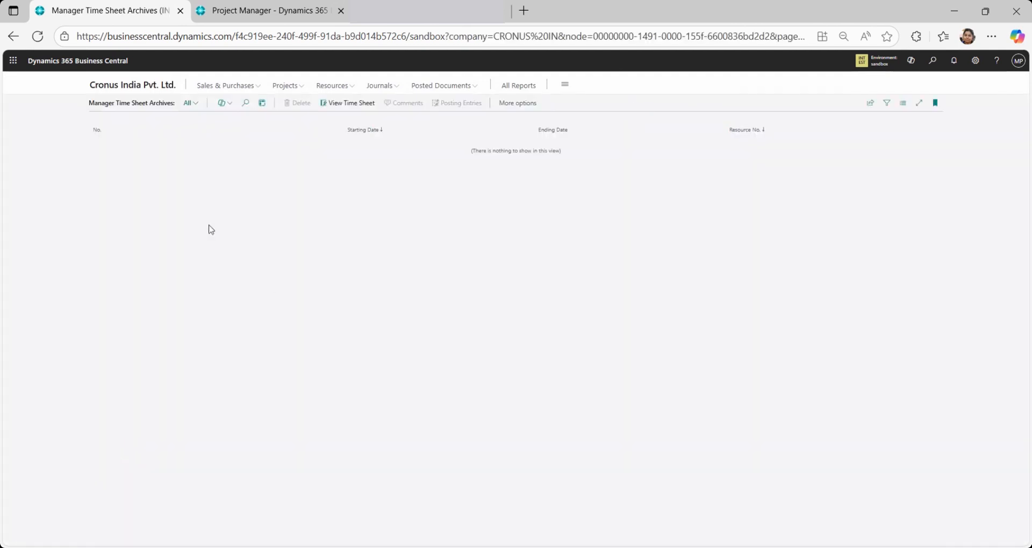
click(116, 87)
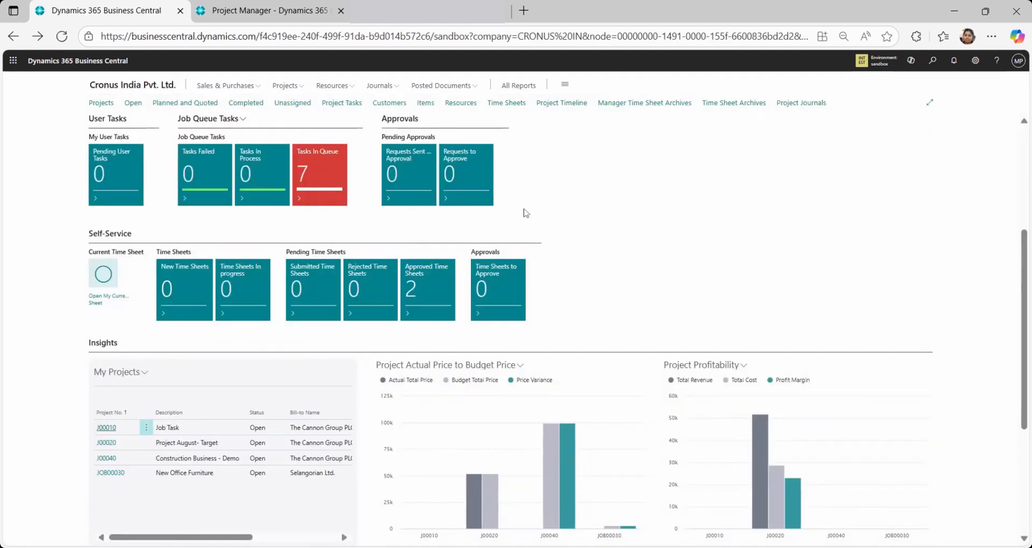
click(932, 61)
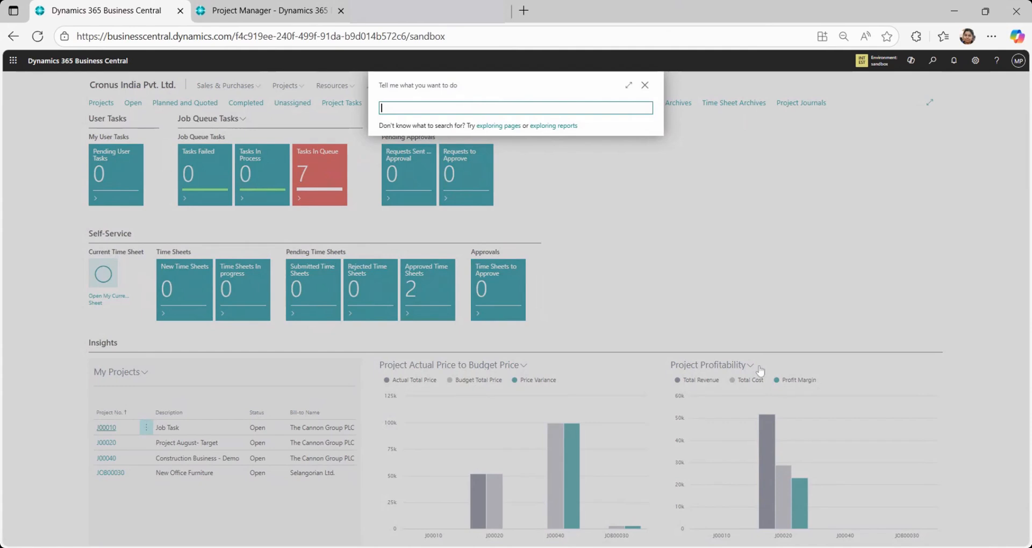
text(manager time)
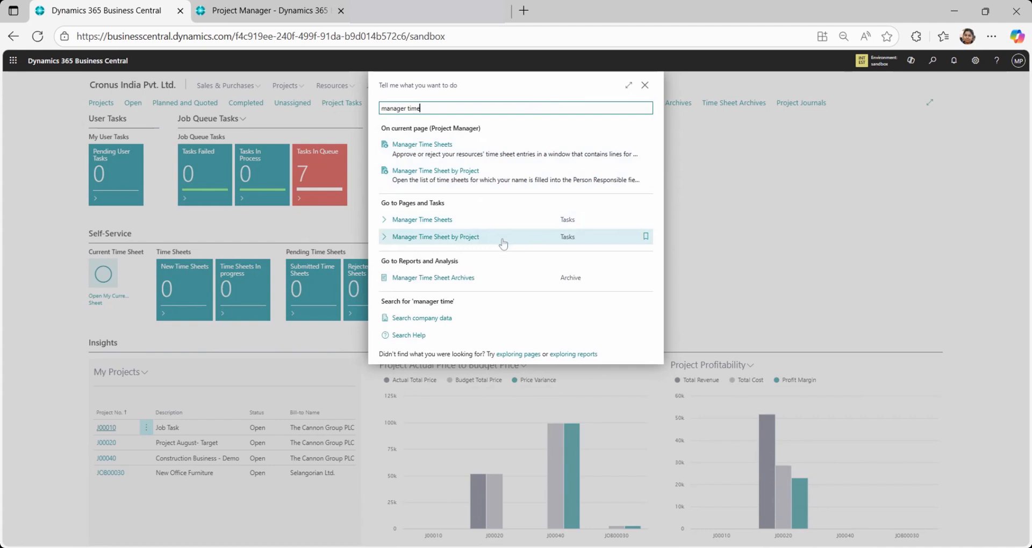
click(461, 222)
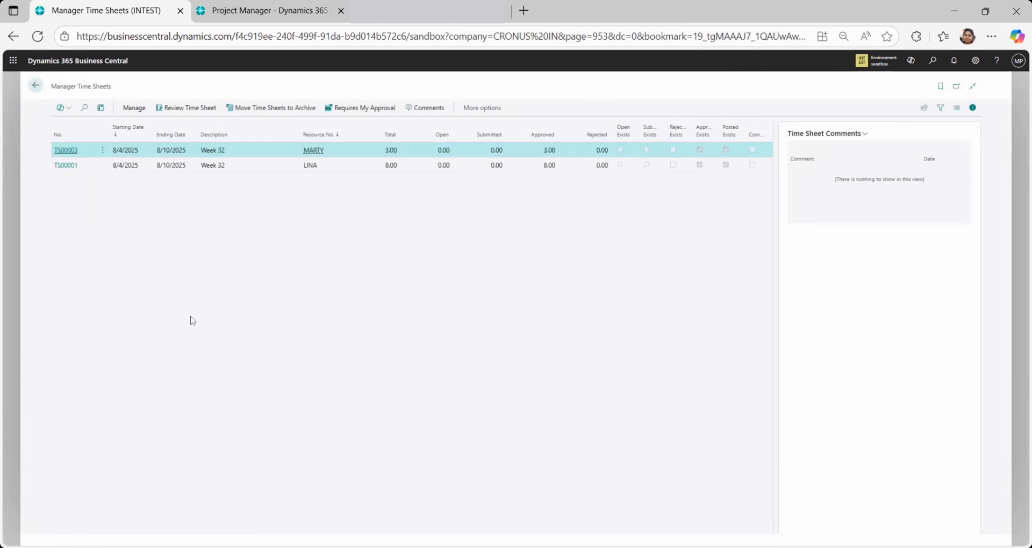
Open time sheet TS00003 for editing, examine its submission and line preparation actions, and return to the Manager Time Sheets list
click(102, 152)
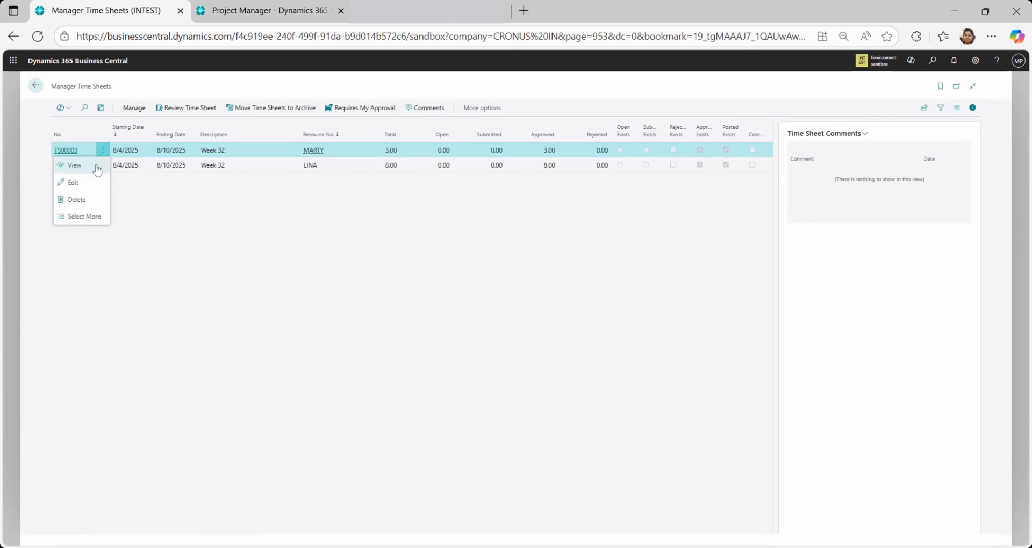
click(85, 184)
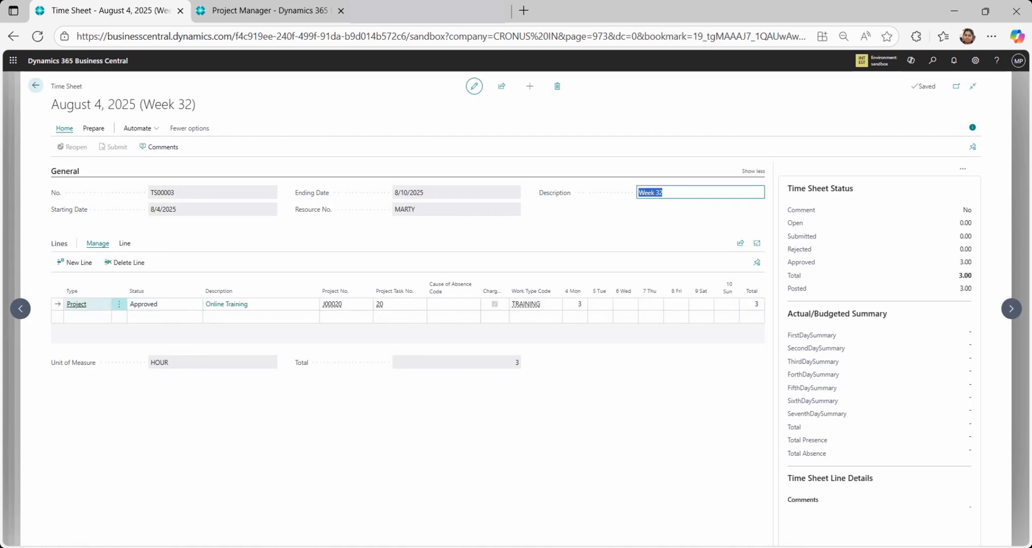
click(94, 129)
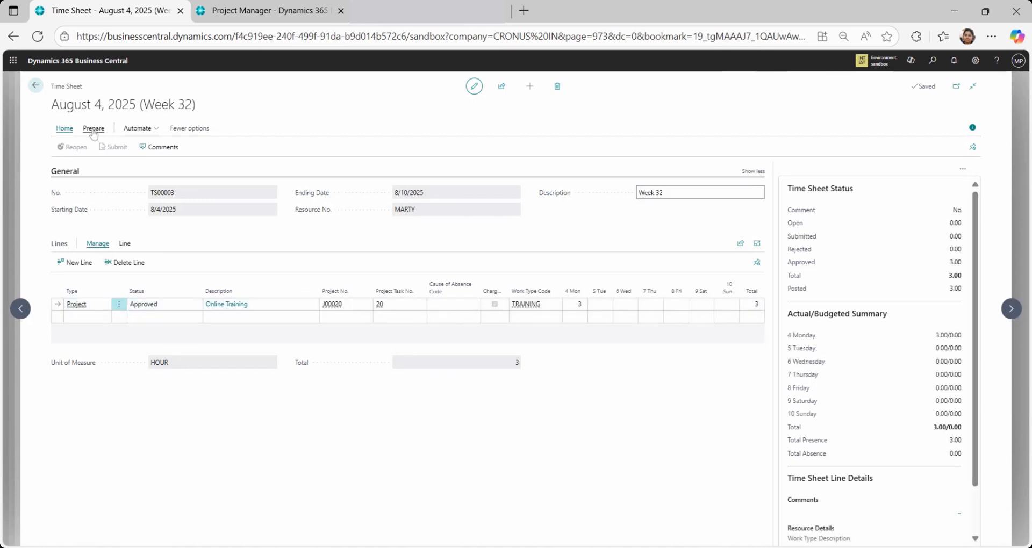
click(65, 129)
click(94, 131)
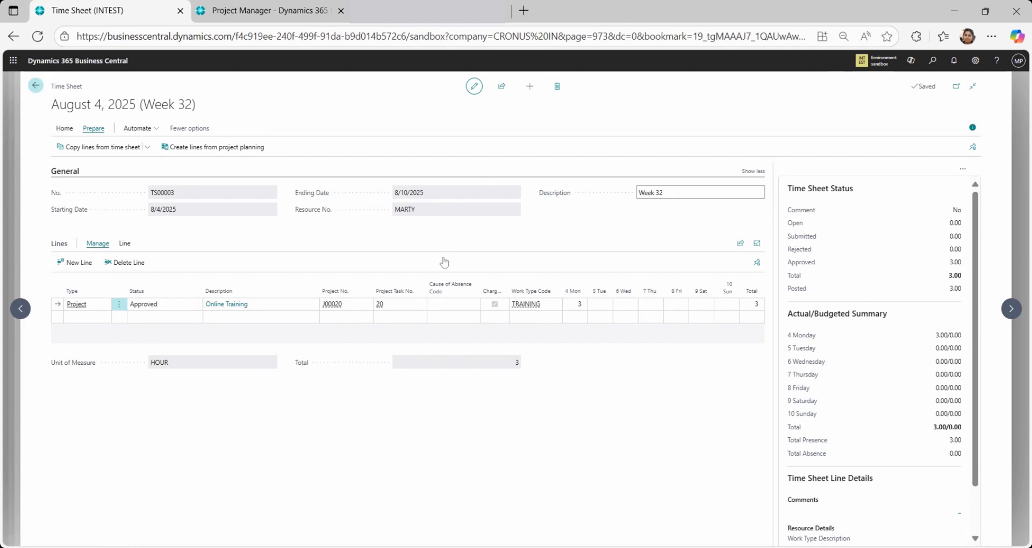
key(Escape)
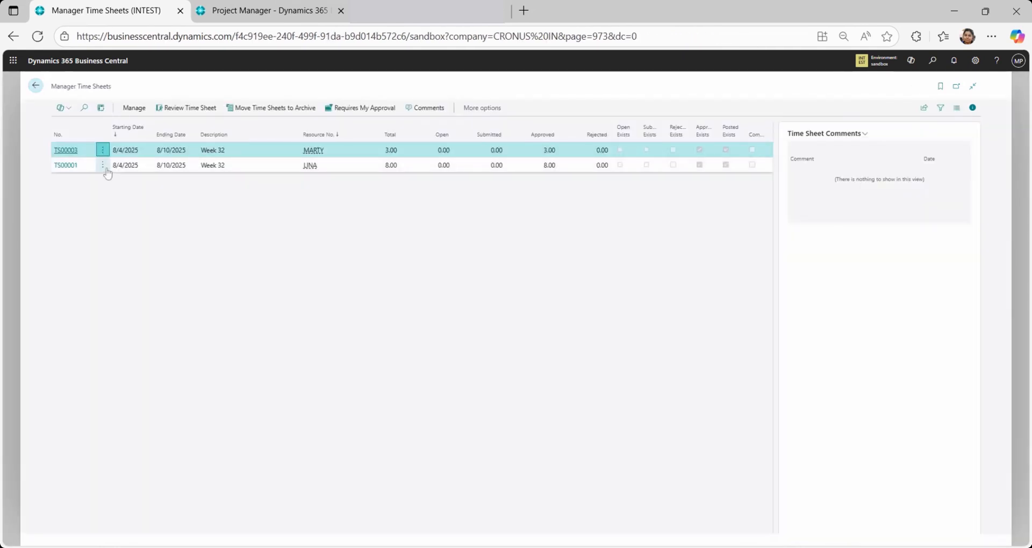
Open time sheet TS00001 for editing, review its header and project line, and return to the home page
click(102, 165)
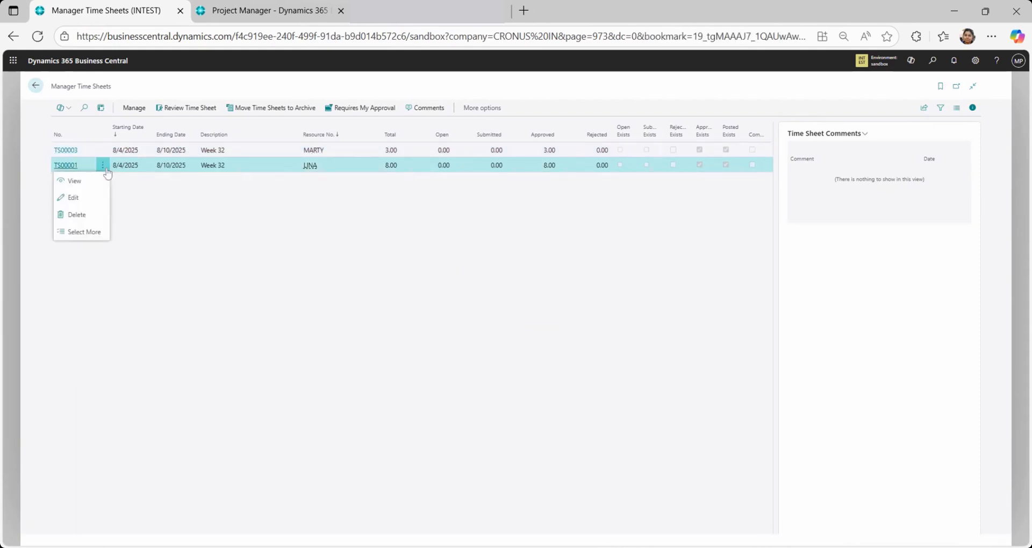
click(130, 111)
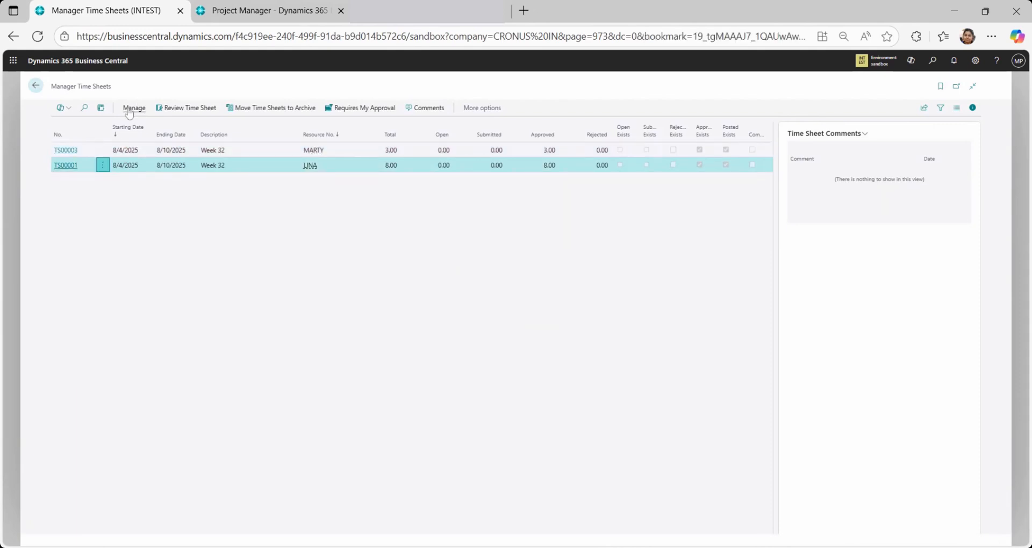
click(129, 110)
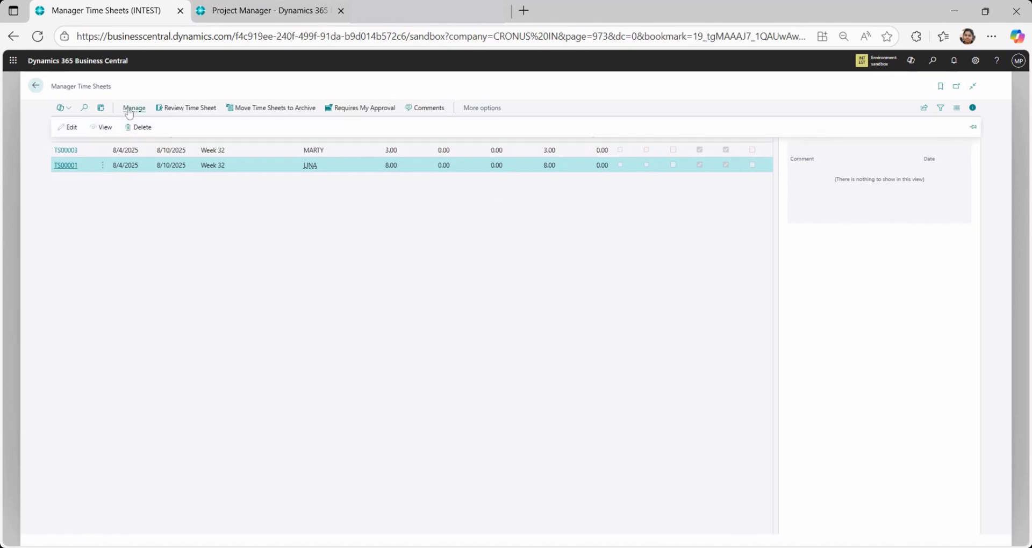
click(64, 127)
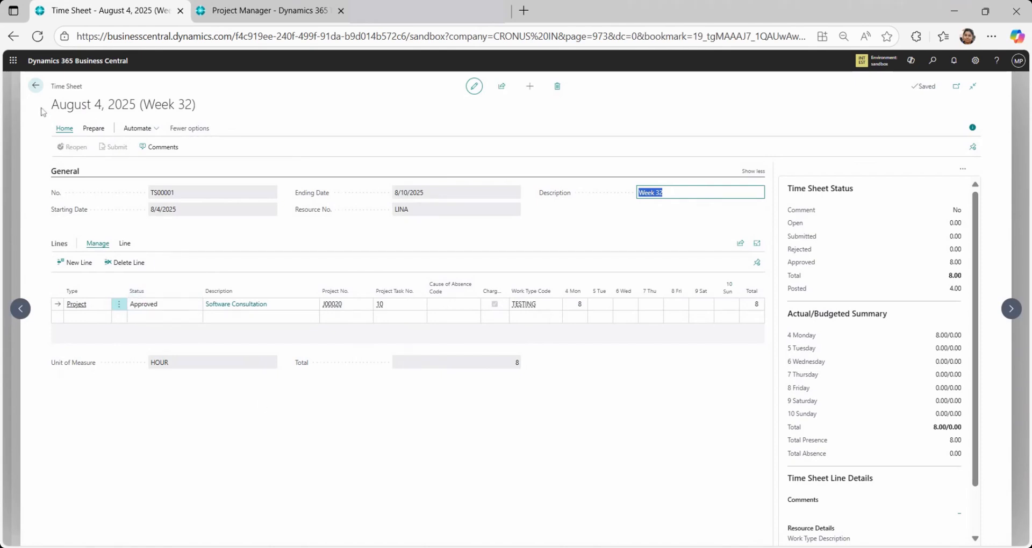
click(36, 89)
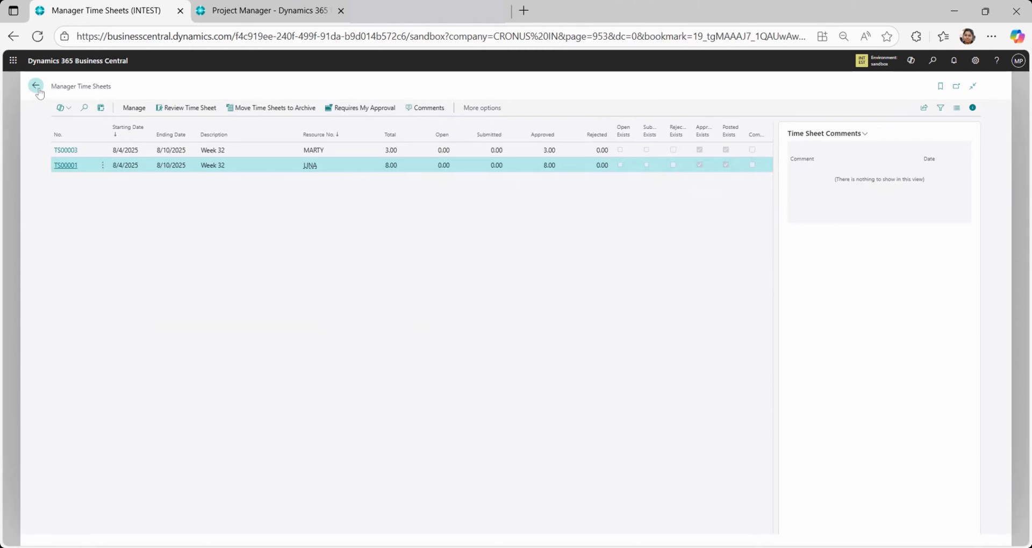
click(36, 88)
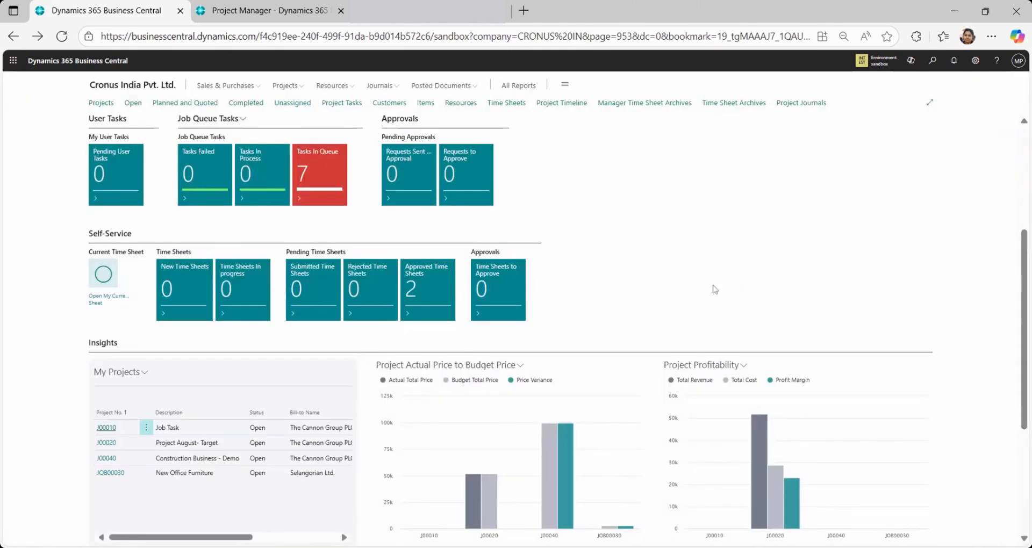
Find and open the Manager Time Sheet by Project page, examine its approval and period actions, and return home
click(932, 64)
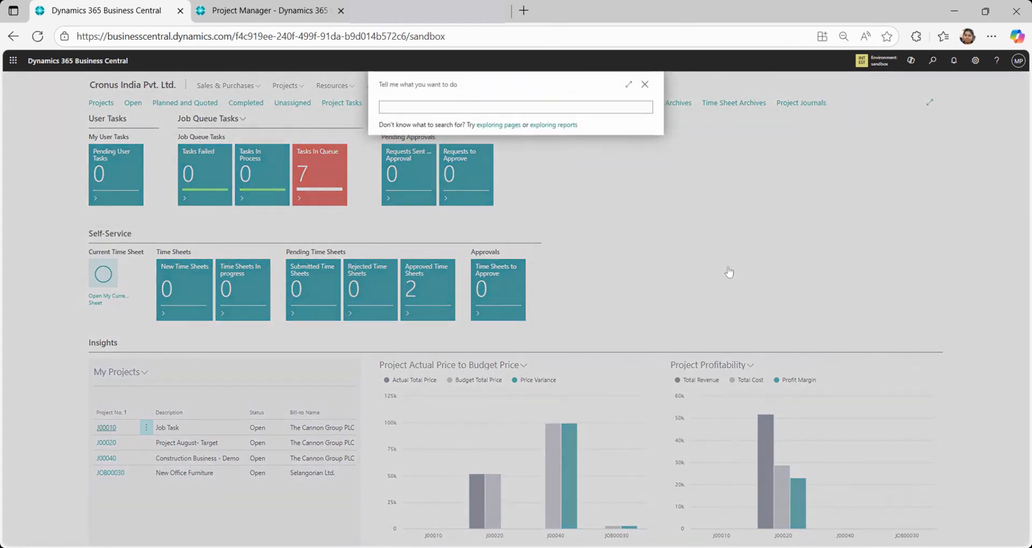
text(manager)
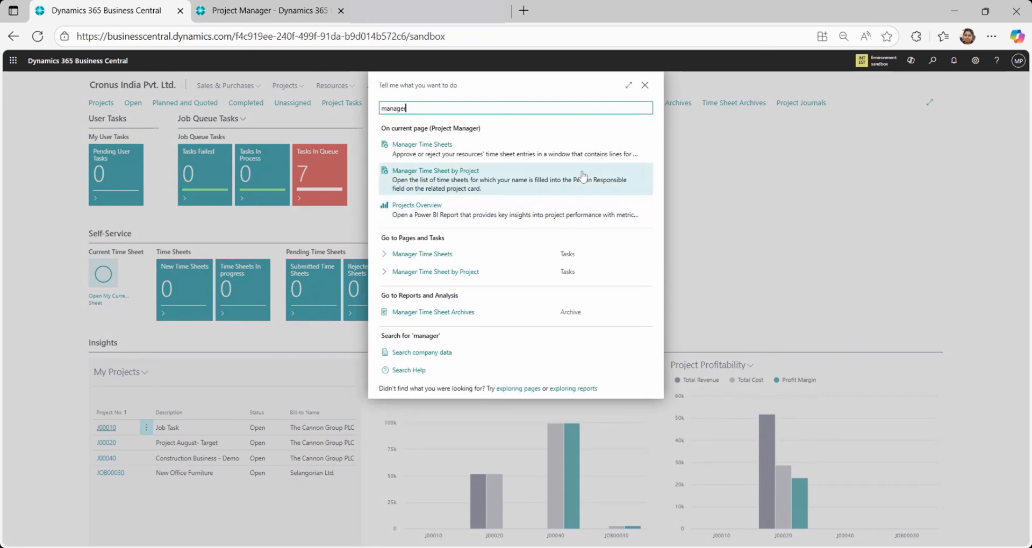
click(501, 189)
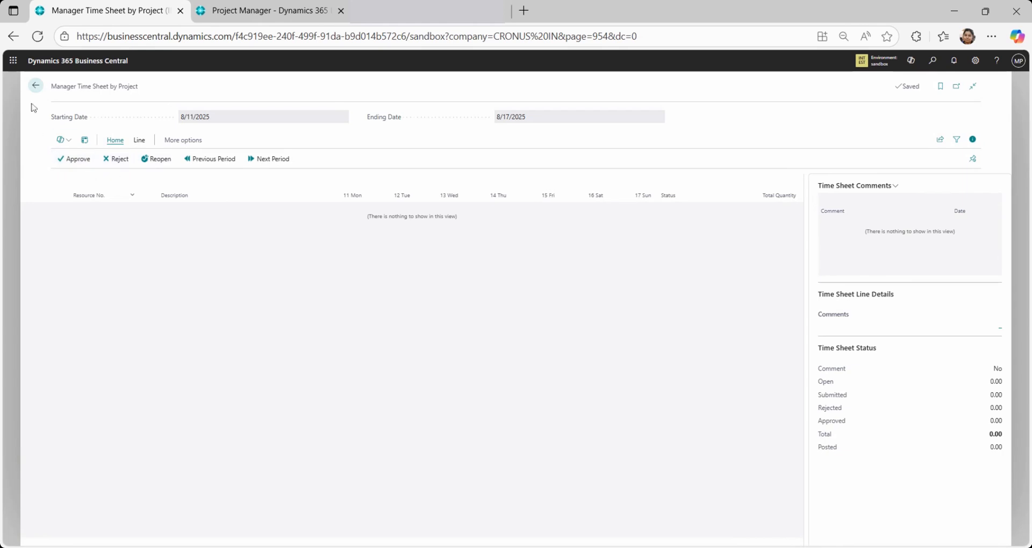
click(36, 86)
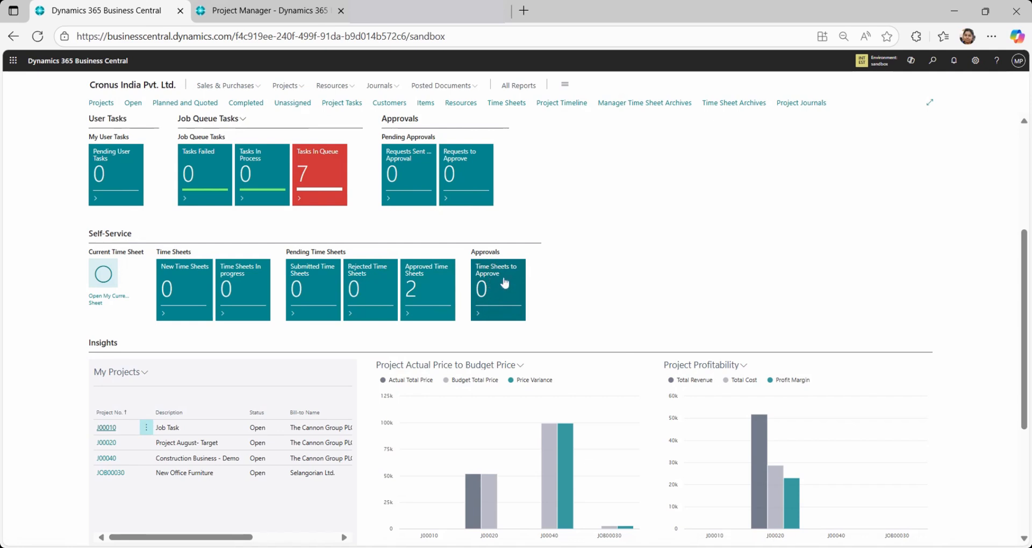
Open the Approved Time Sheets list from Self-Service, examine its Approved column, and close the list
click(416, 297)
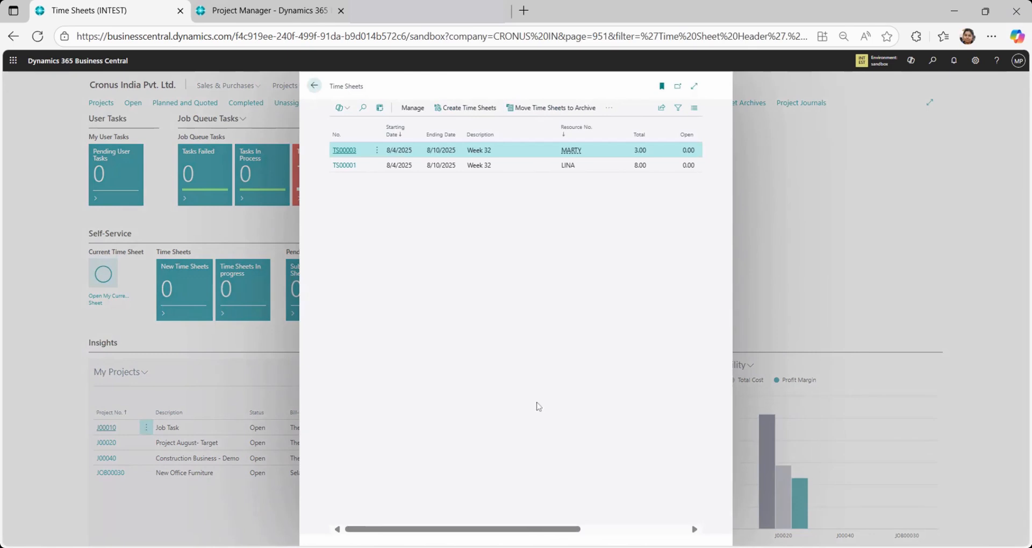
drag(583, 526, 694, 530)
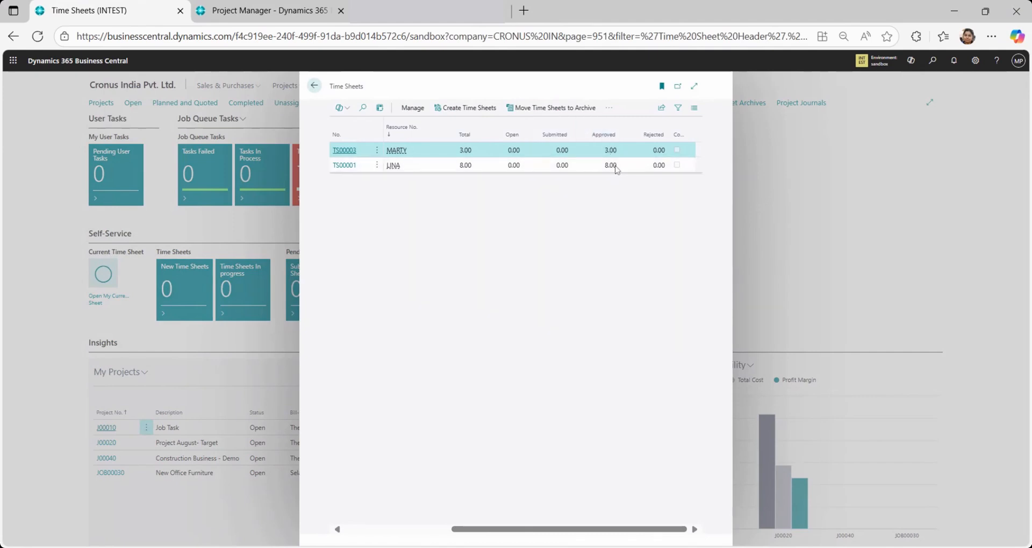
click(314, 86)
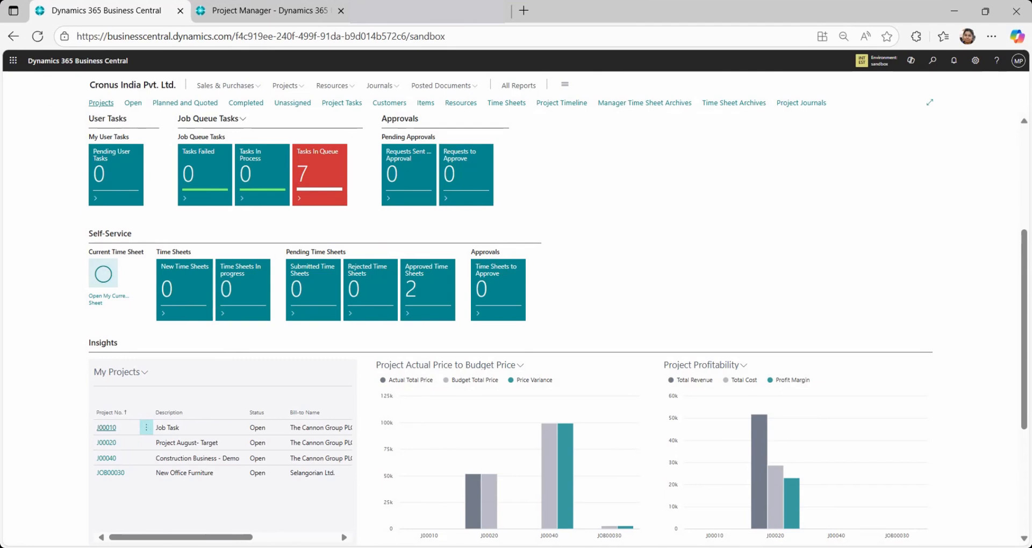
Switch to the local Business Central installation to compare its Jobs entry with Projects, and return to the sandbox home page
click(312, 7)
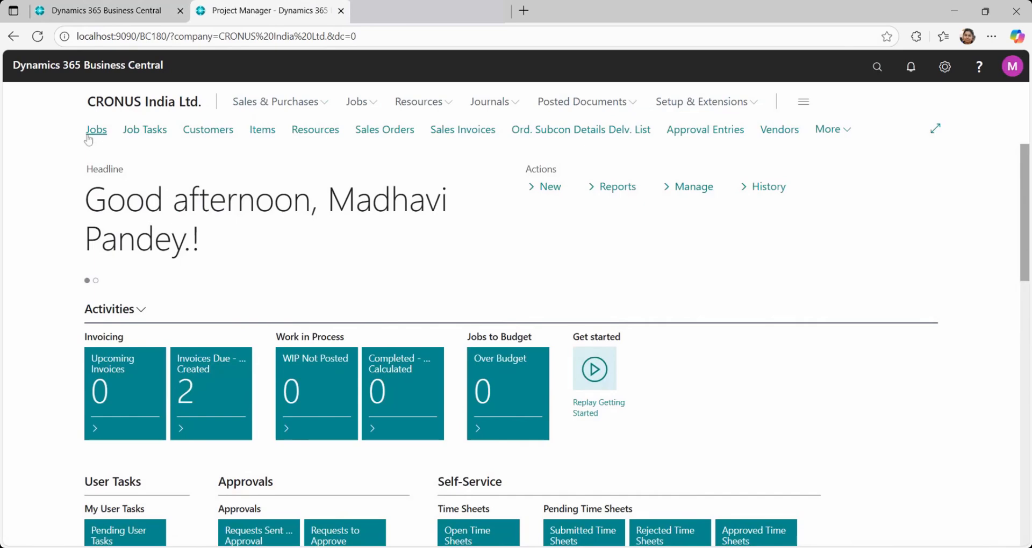
click(109, 14)
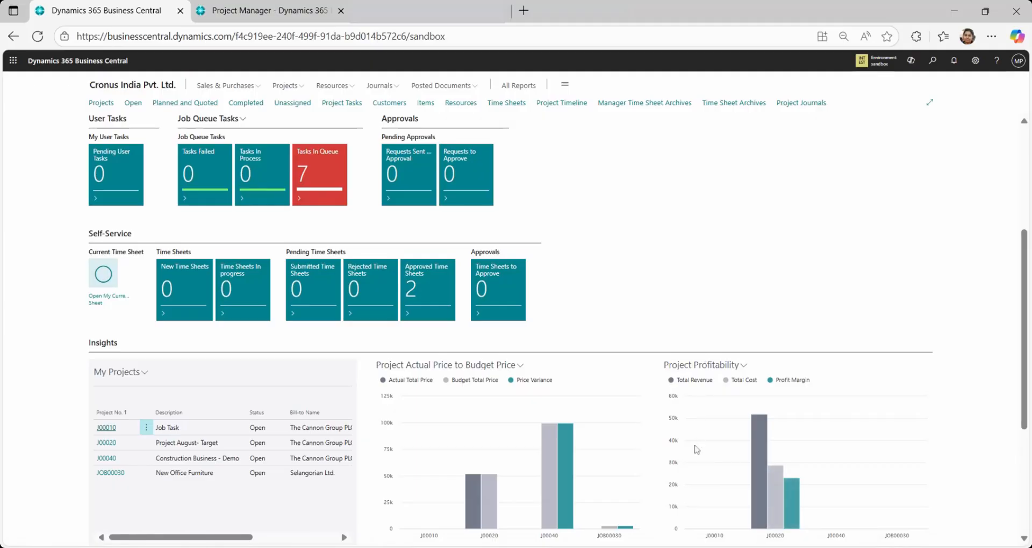
Toggle Total Cost in the Project Profitability chart, open project J00020 from the chart to review its card, and return home
click(742, 380)
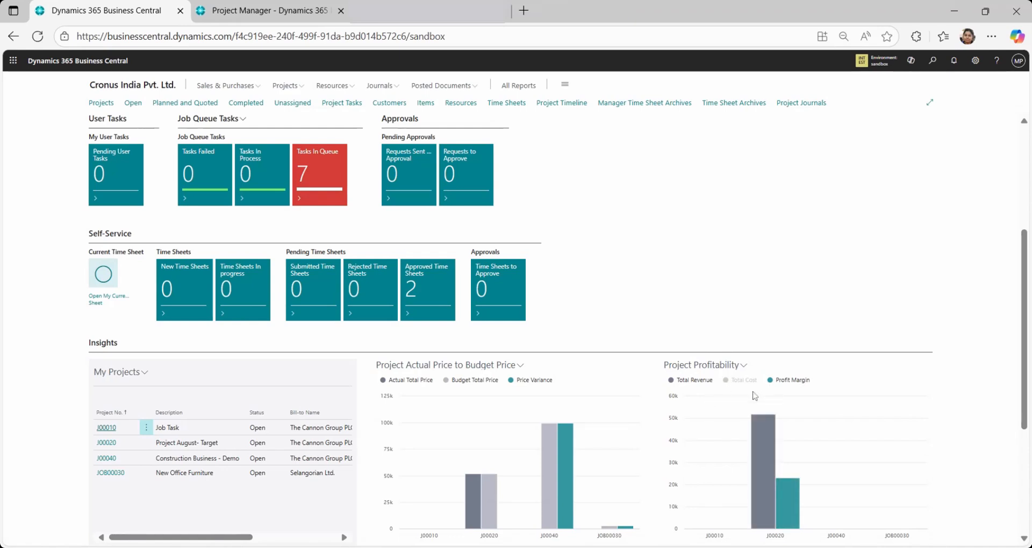
click(726, 385)
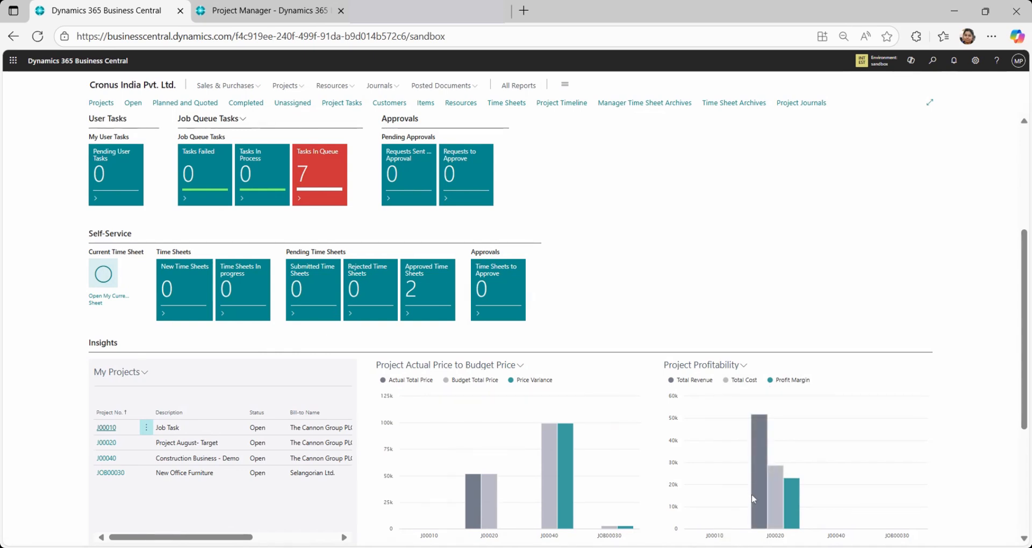
mouse_move(759, 475)
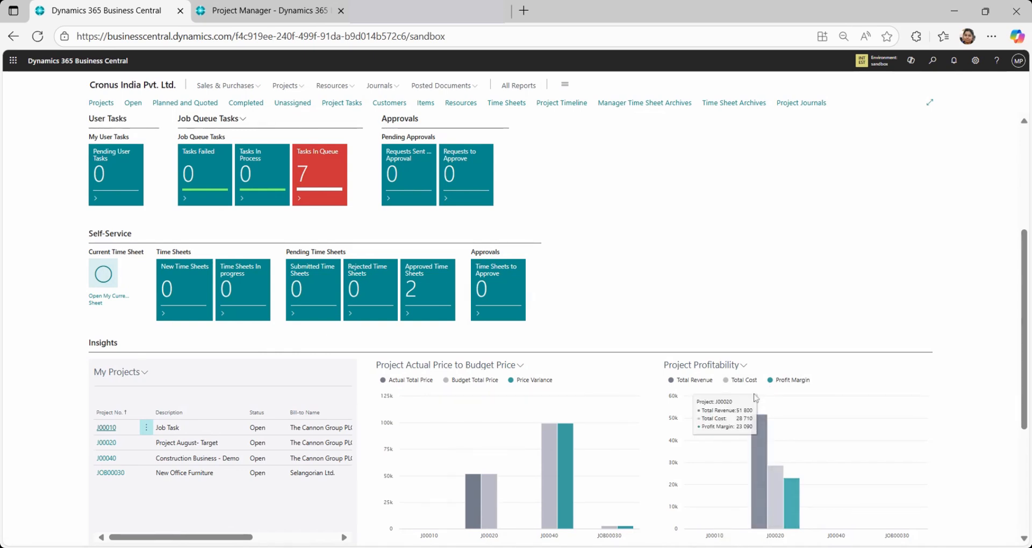
click(781, 478)
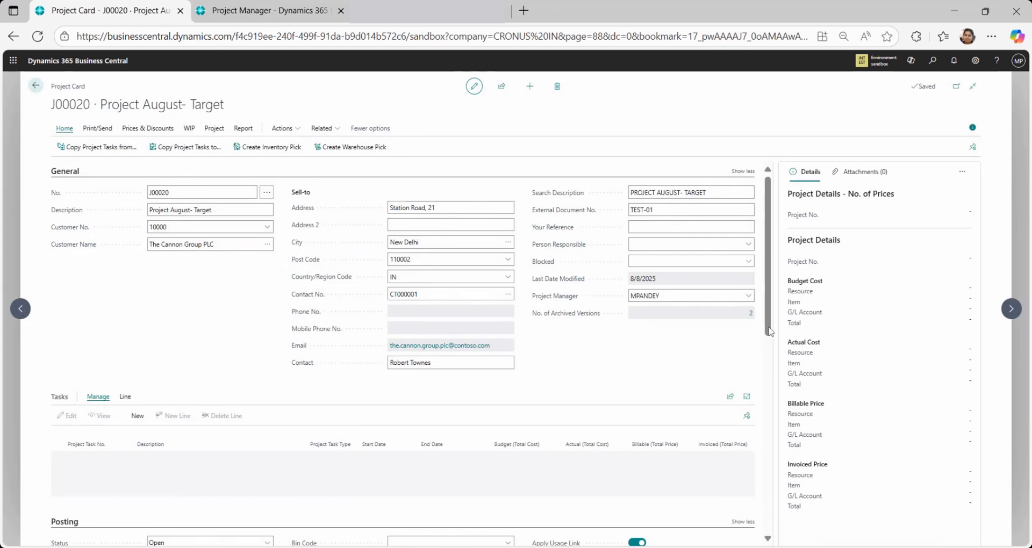
mouse_move(770, 331)
mouse_down()
mouse_move(771, 426)
mouse_move(771, 254)
mouse_up()
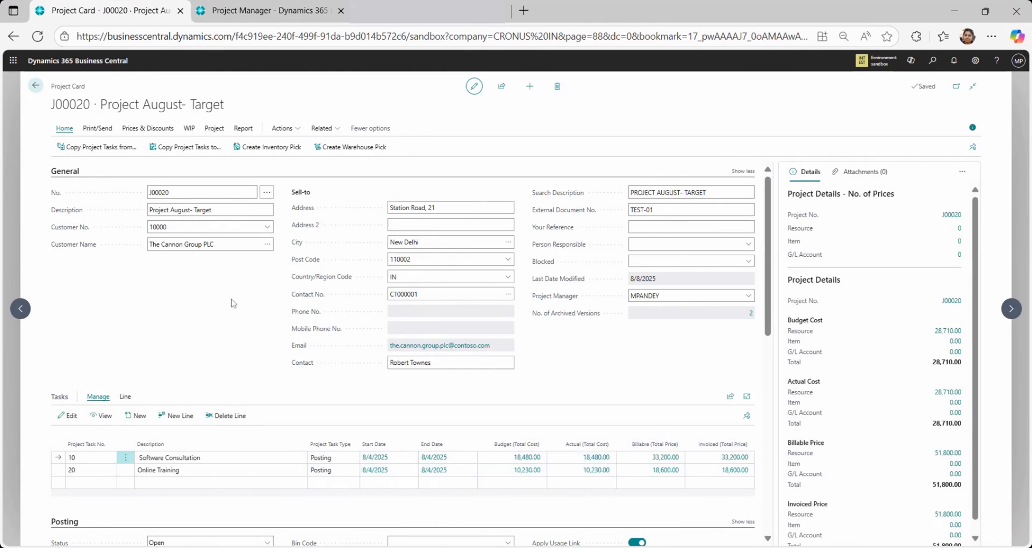
click(36, 85)
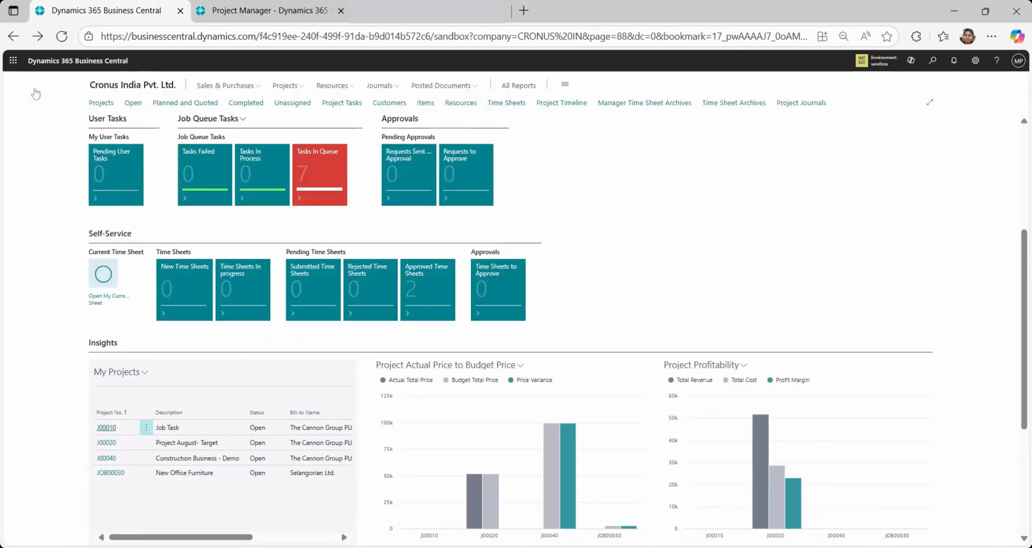
Hide the Profit Margin and Total Cost series in the Project Profitability chart
mouse_move(759, 449)
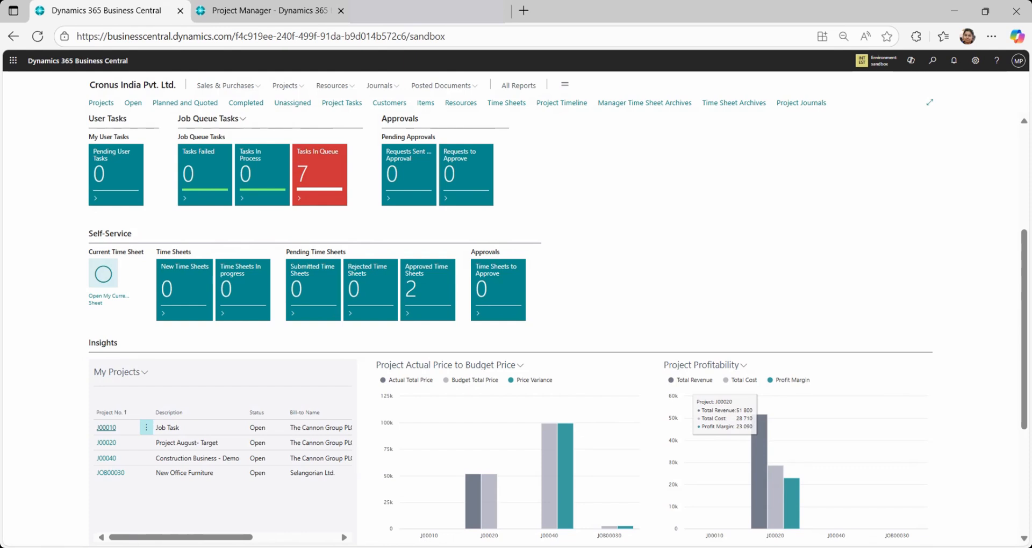
click(796, 382)
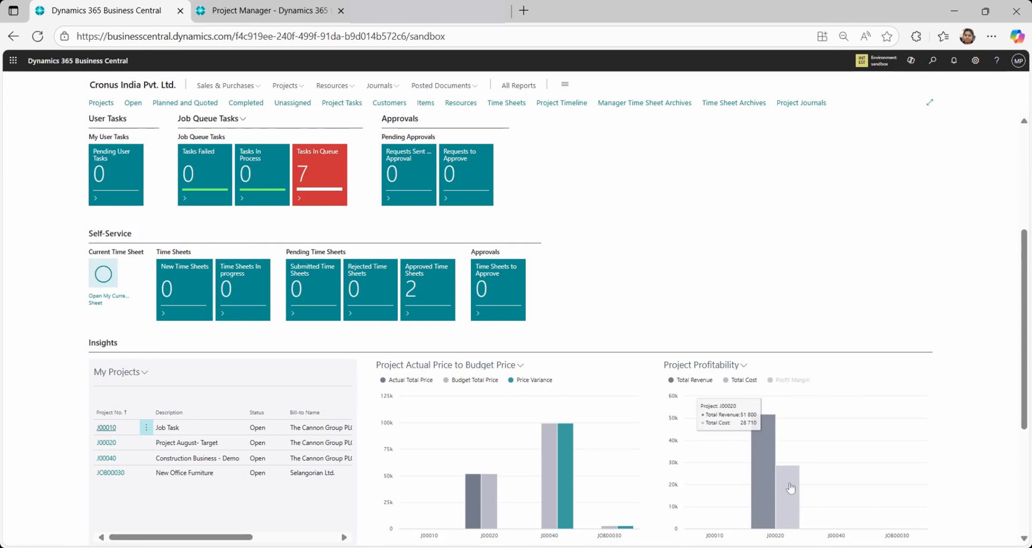
click(738, 385)
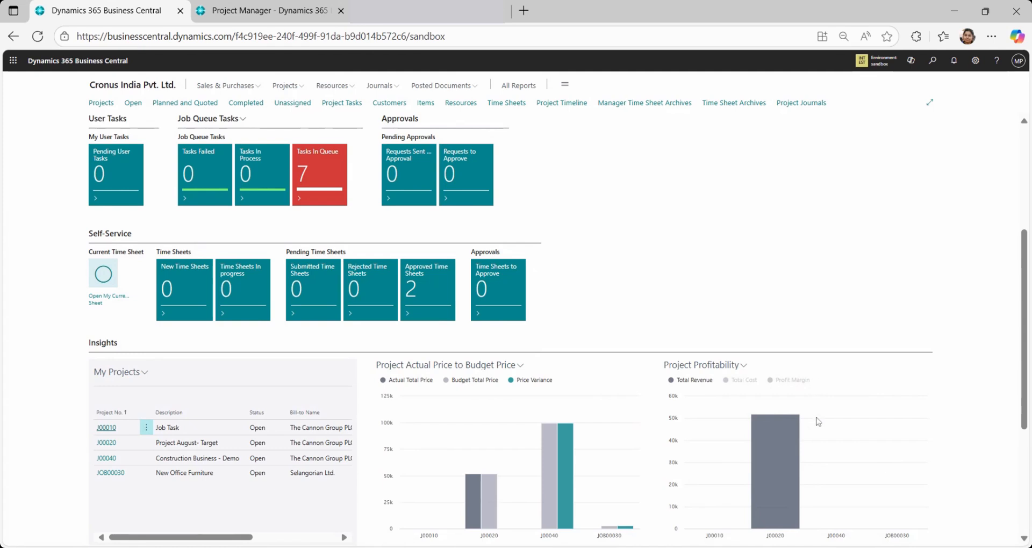
Hide Budget Total Price in the Project Actual Price to Budget Price chart, toggling Actual Total Price off and back on
click(409, 381)
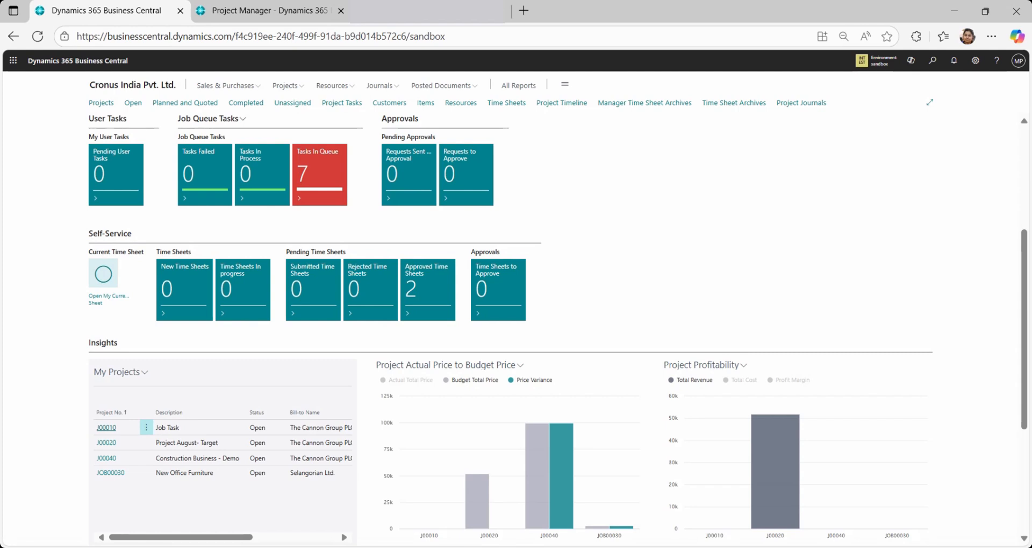
click(471, 381)
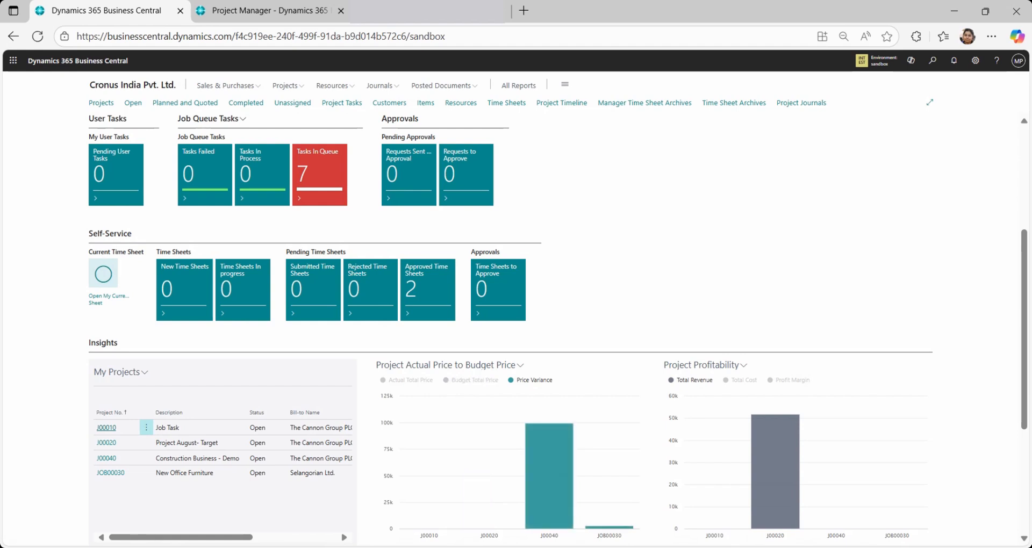
click(402, 381)
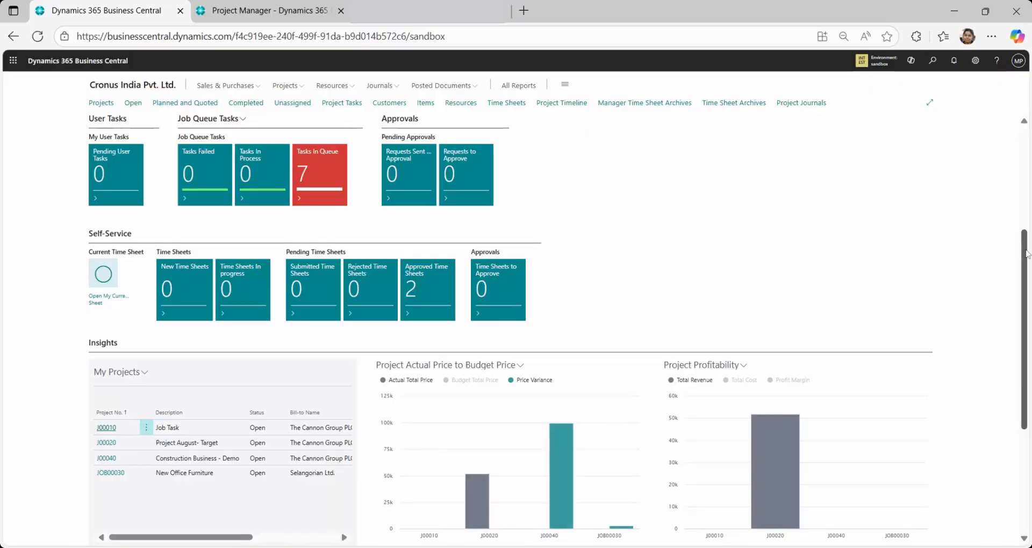
Review the Project Actual Cost to Budget Cost chart, and open project J00020 from the Total Revenue bar in the Project Profitability chart
drag(1027, 250, 1027, 353)
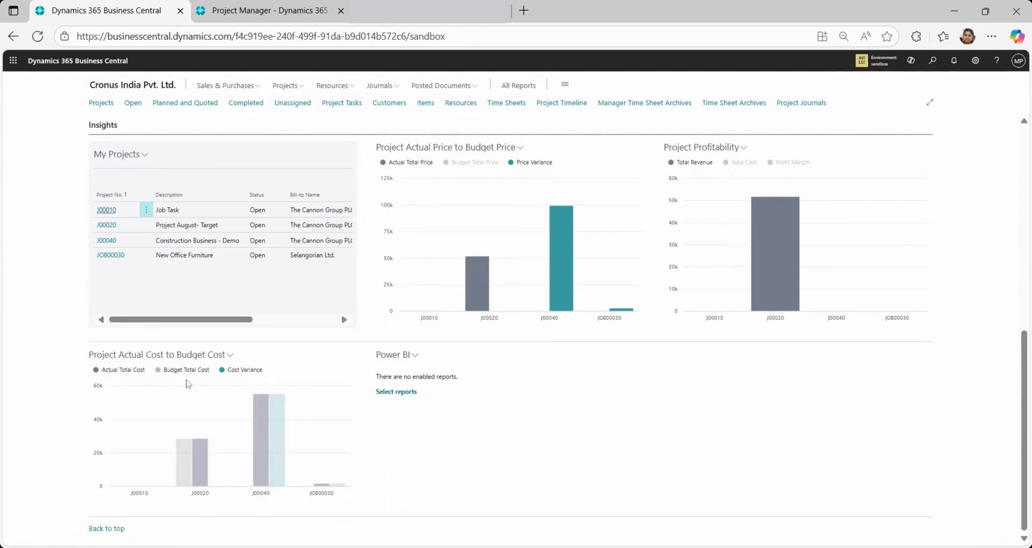
mouse_move(186, 468)
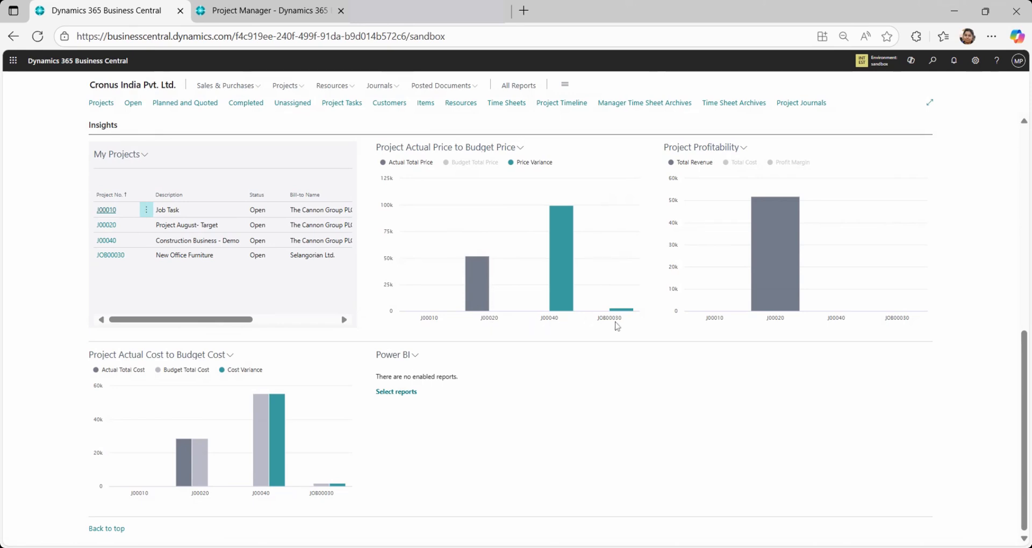
mouse_move(765, 273)
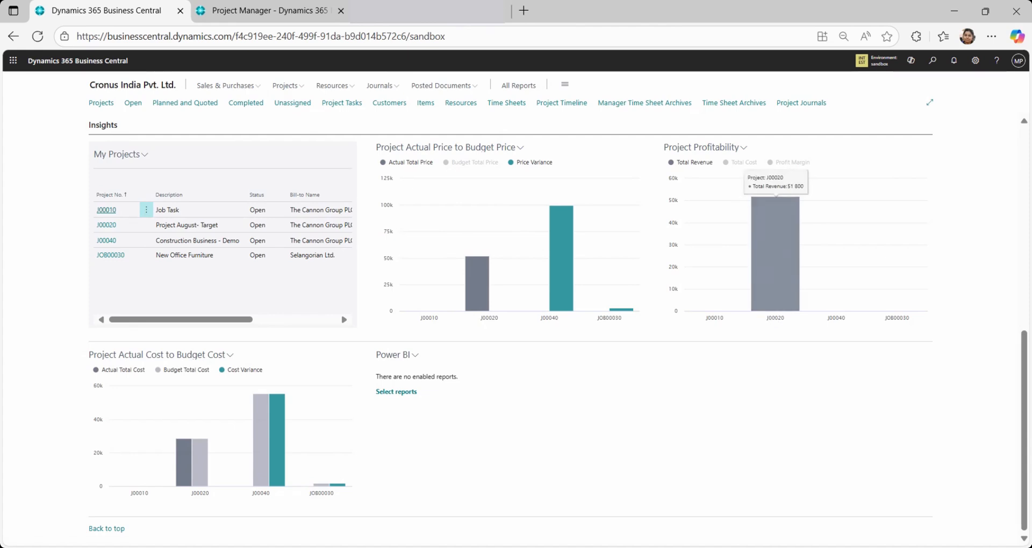
click(764, 274)
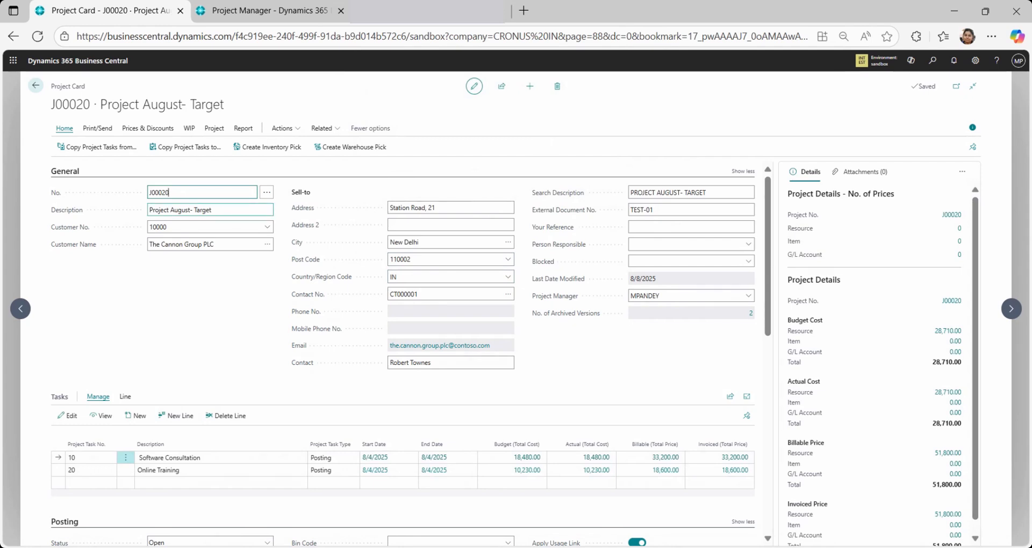
Inspect the Customer No. lookup on the project card without changing it, and review the Software Consultation task's number and Project Task Type
key(Tab)
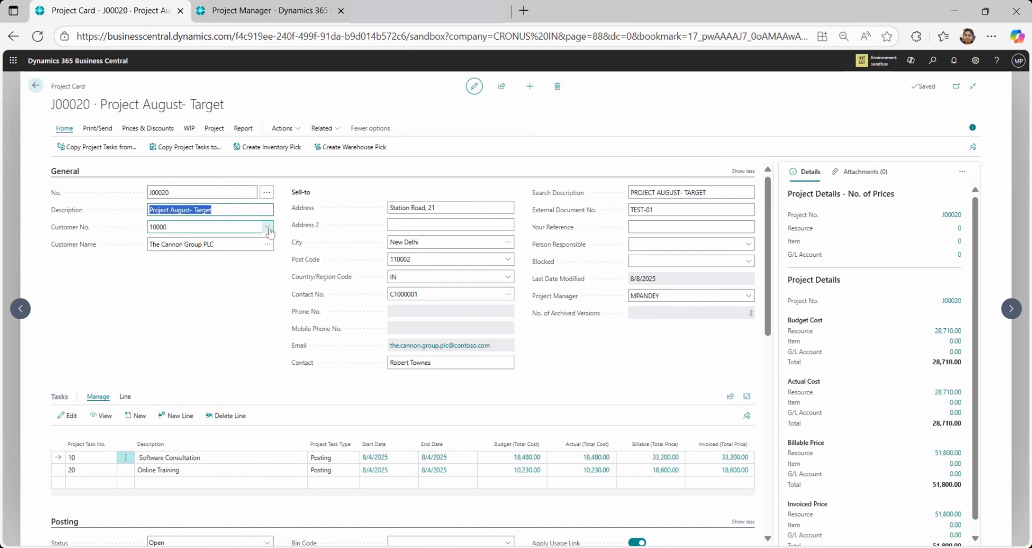
click(268, 228)
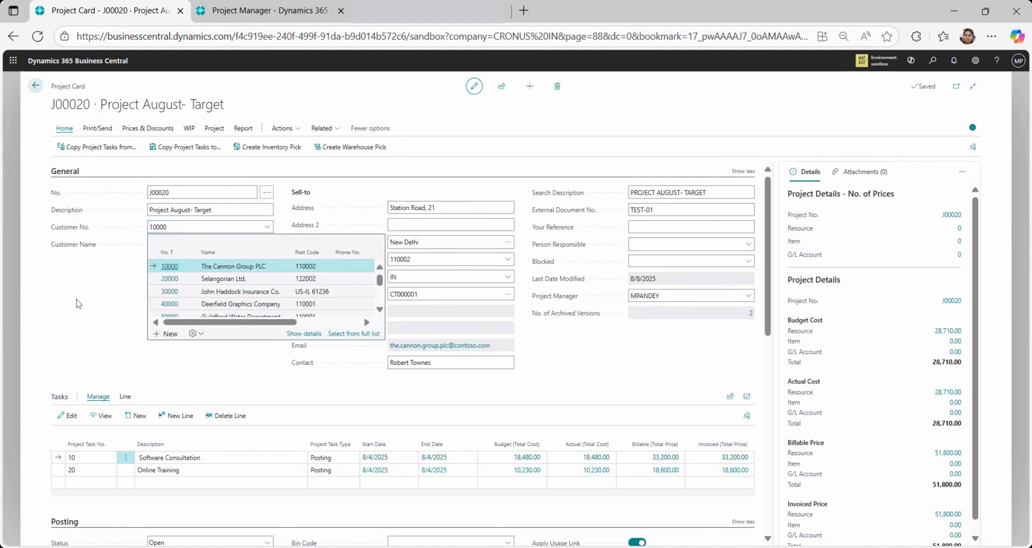
click(177, 357)
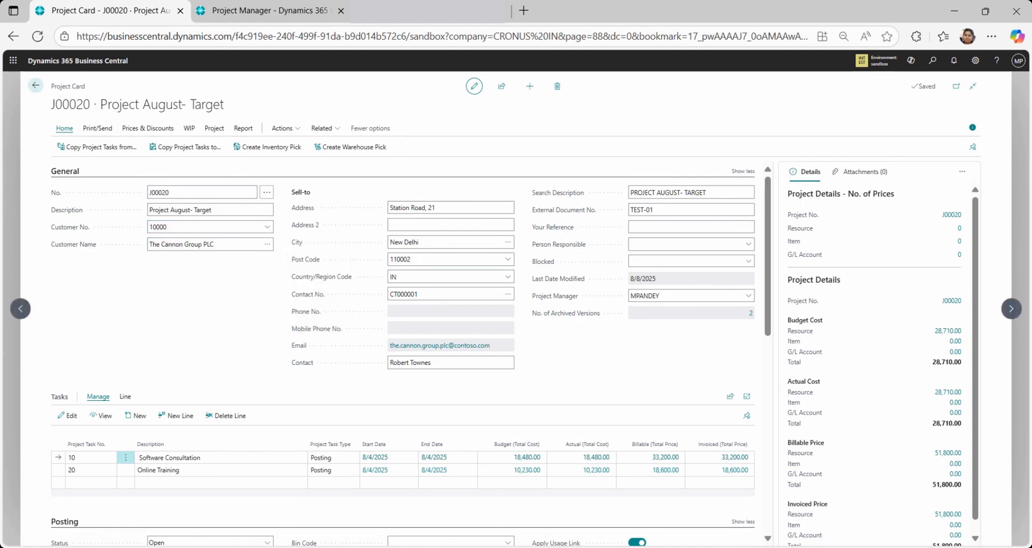
scroll(774, 222, down, 2)
drag(774, 222, 774, 226)
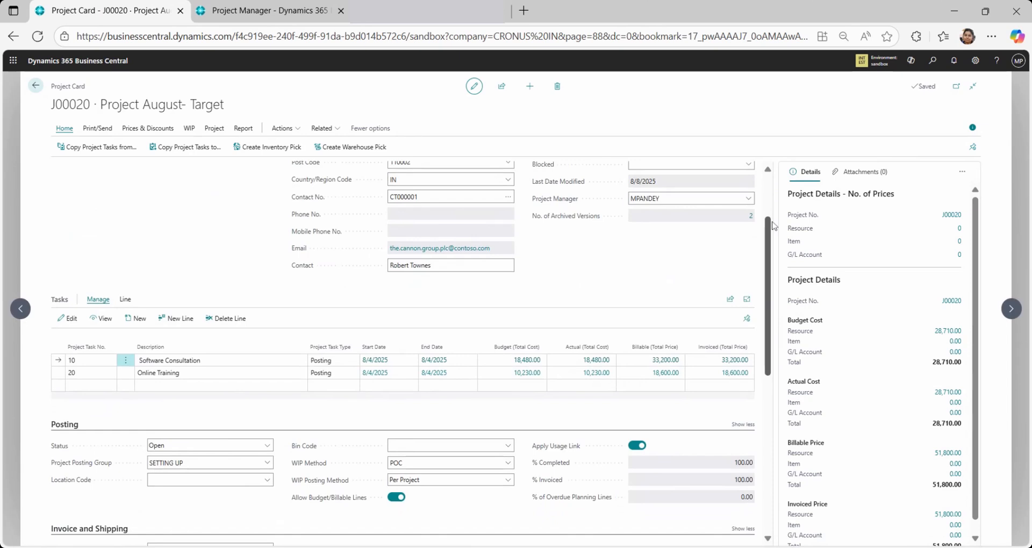
click(86, 361)
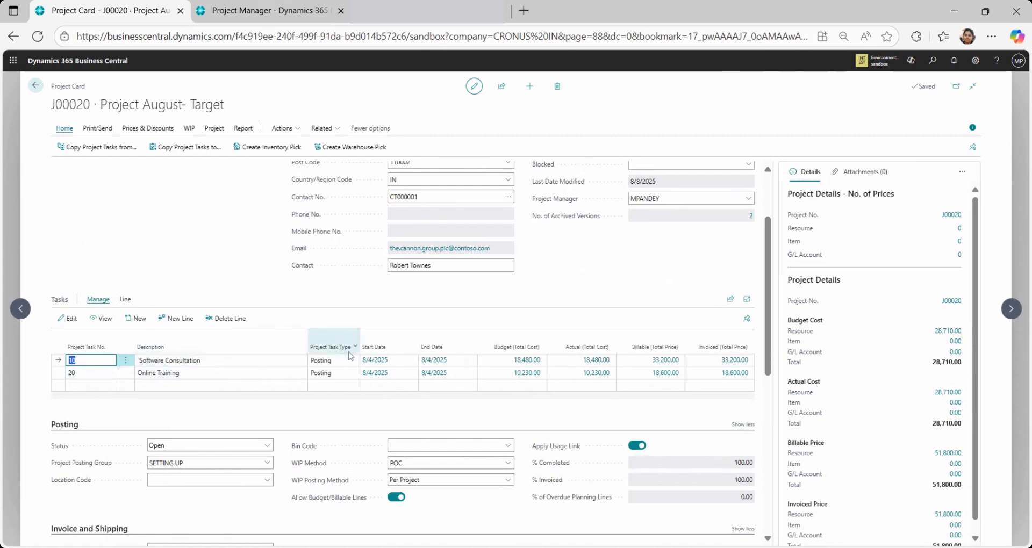
click(343, 360)
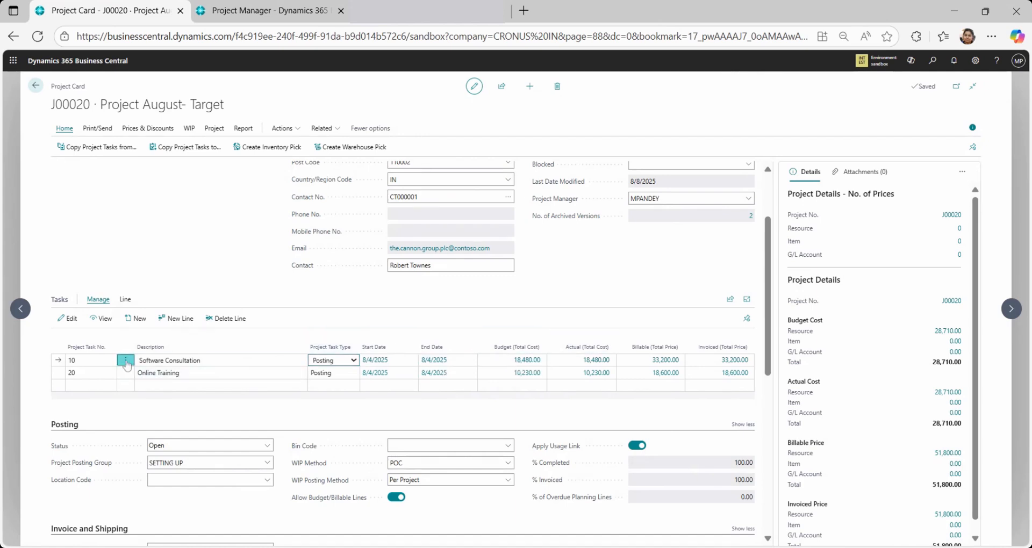
Open the Project Planning Lines of the Software Consultation task
click(125, 360)
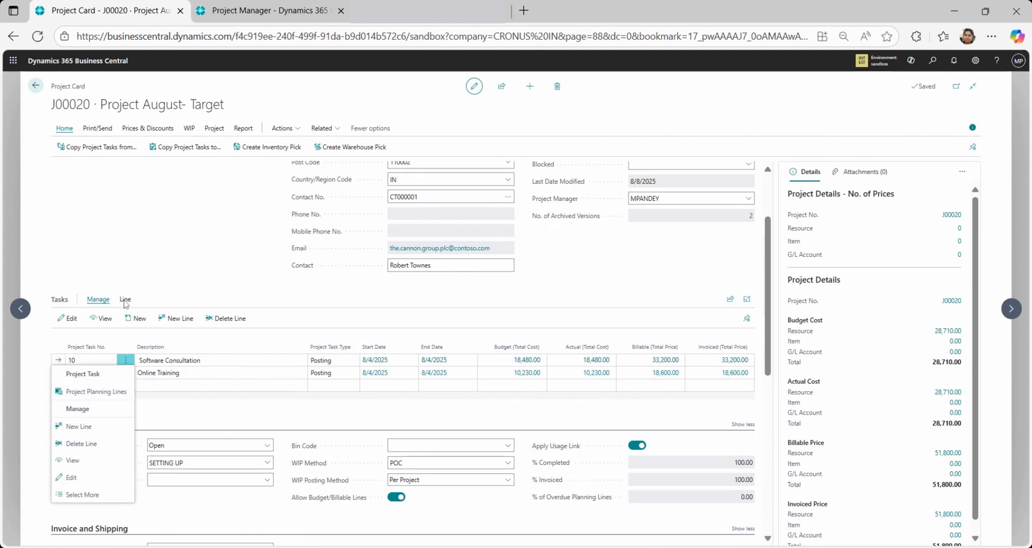
click(128, 303)
click(127, 301)
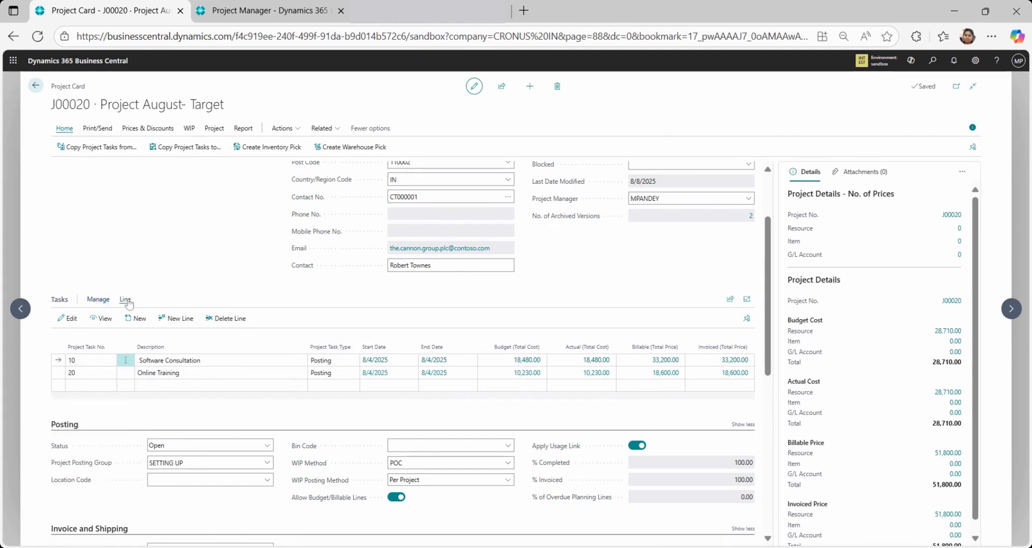
click(105, 321)
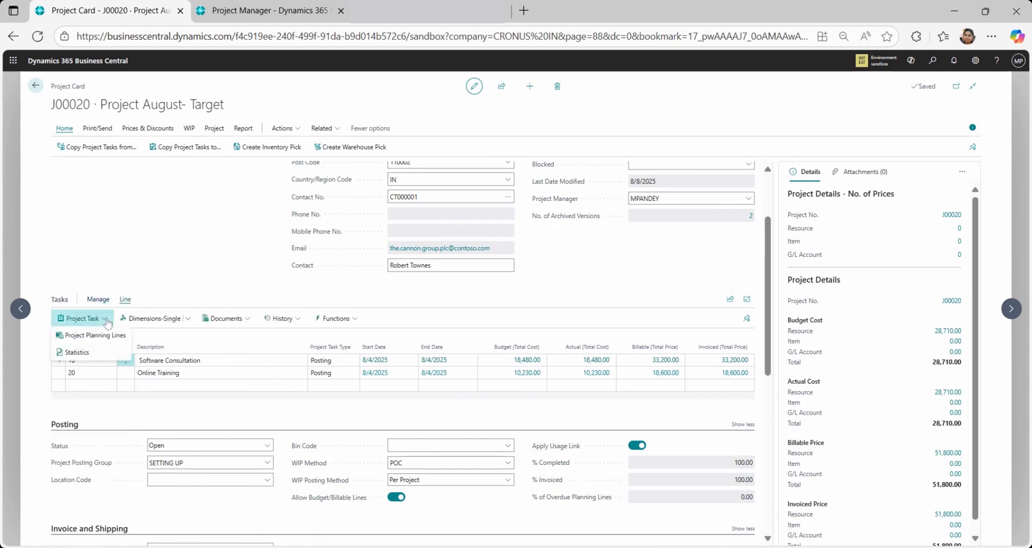
click(107, 336)
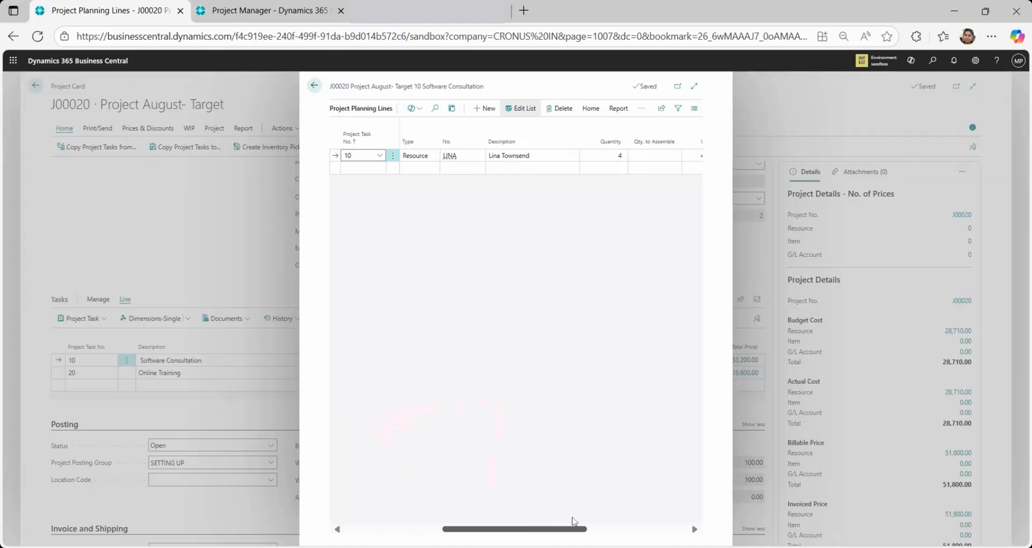
Examine the planning line's quantity, costs and prices, task number, line type, planning dates and assigned resource
drag(573, 524, 640, 517)
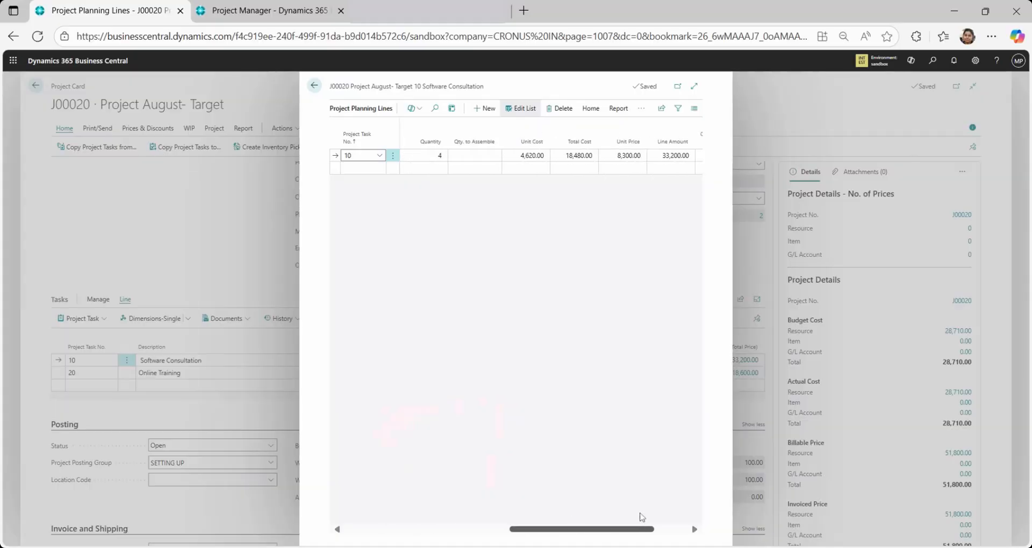
click(440, 156)
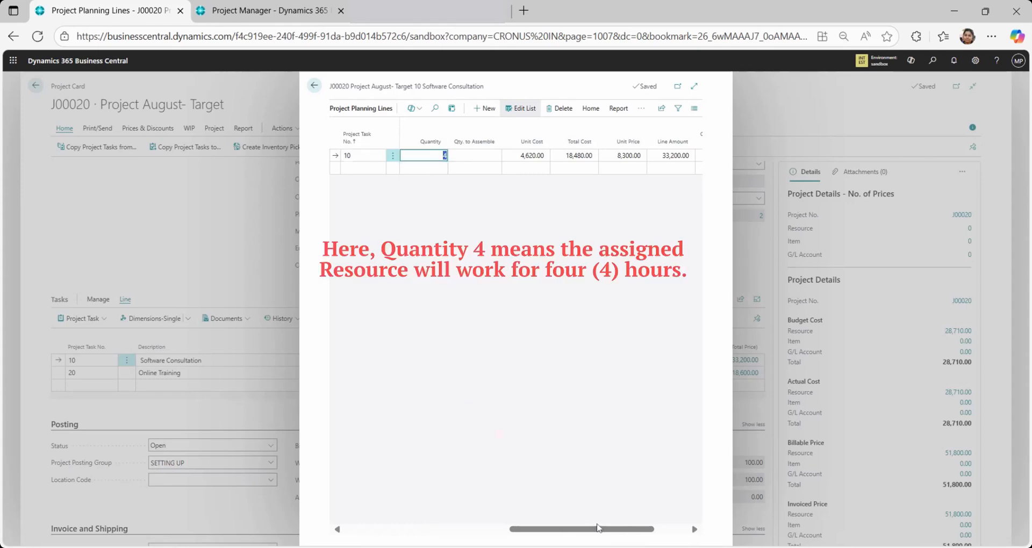
drag(597, 529, 434, 531)
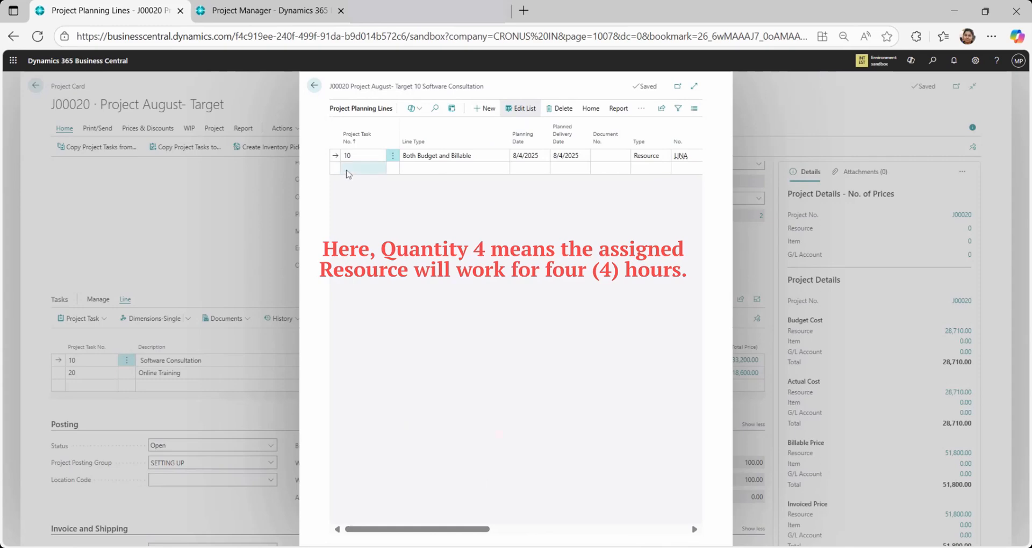
click(363, 156)
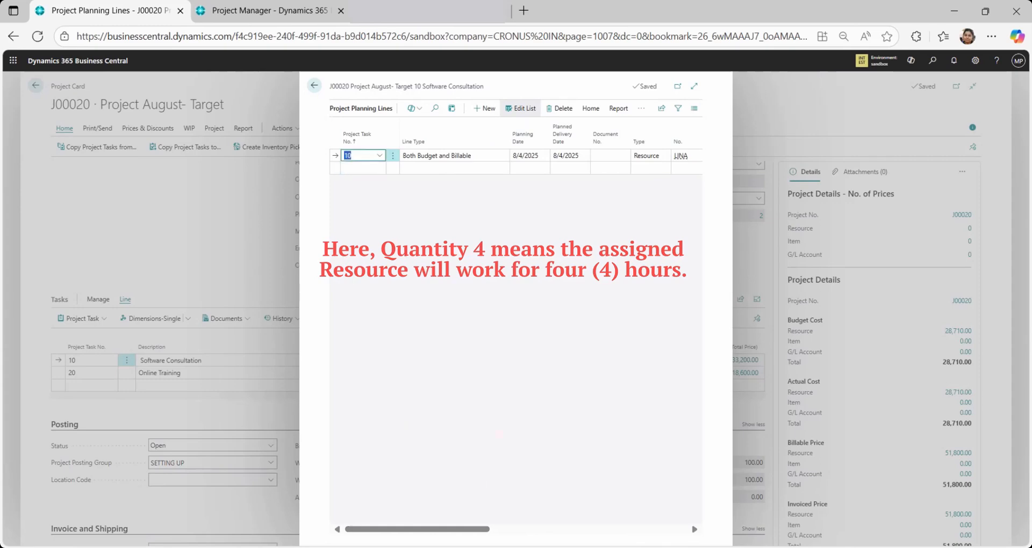
click(426, 156)
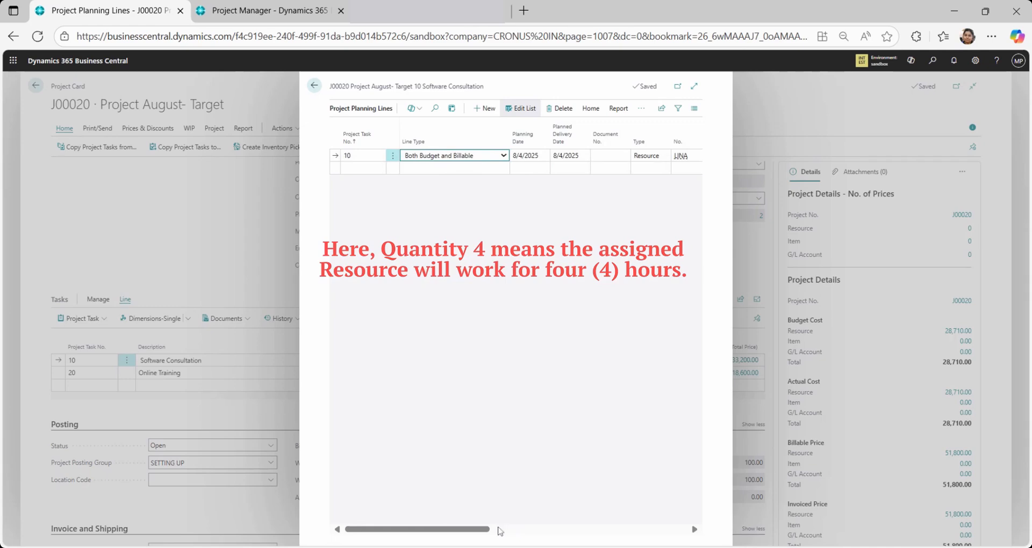
drag(477, 529, 501, 532)
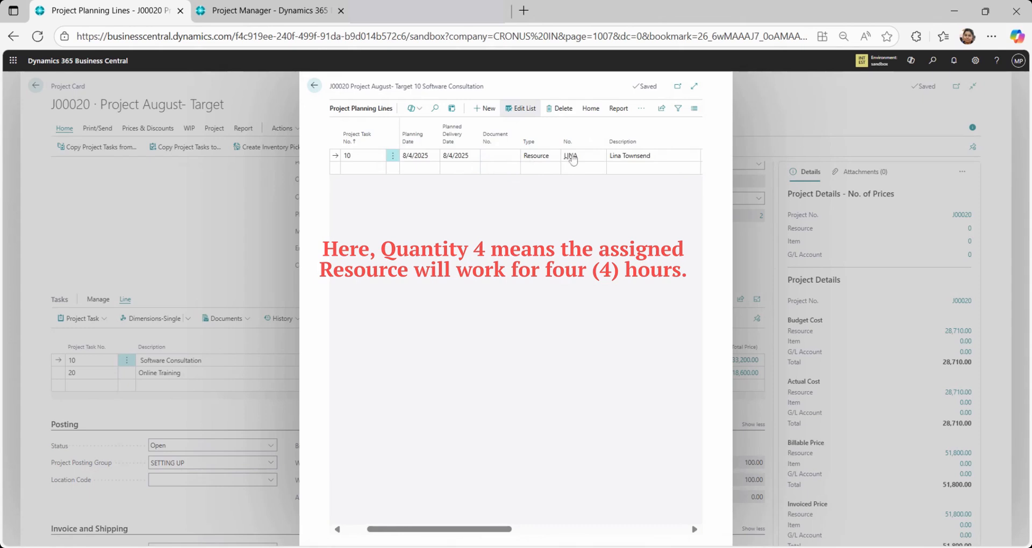
Open the assigned resource's card from the planning line, return to the planning lines, and inspect the line's Quantity
mouse_move(593, 162)
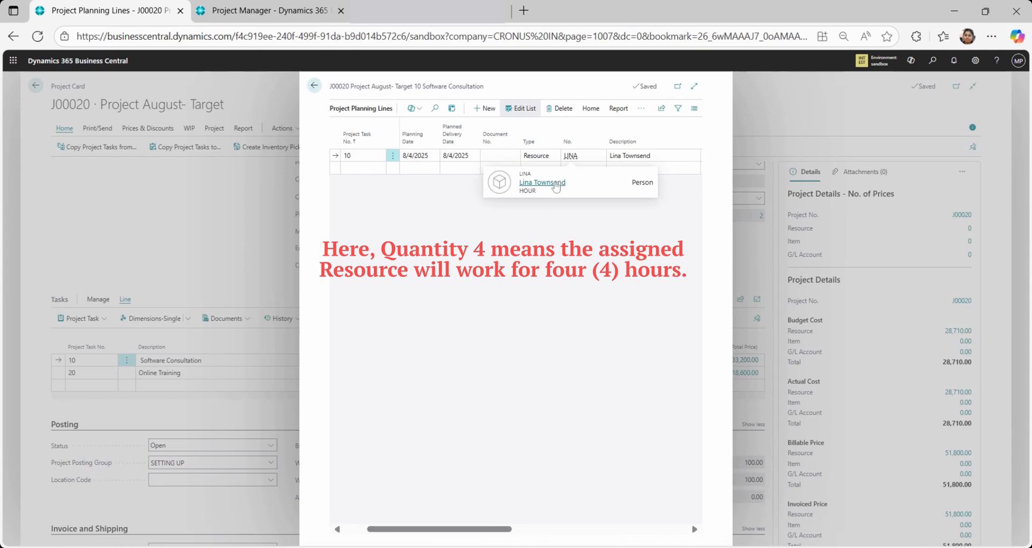
click(556, 183)
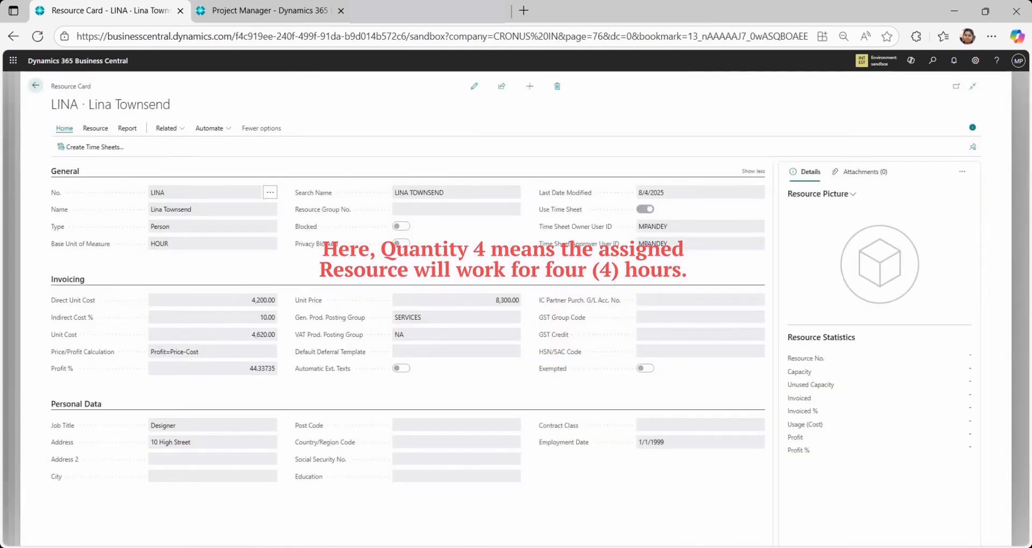
click(34, 87)
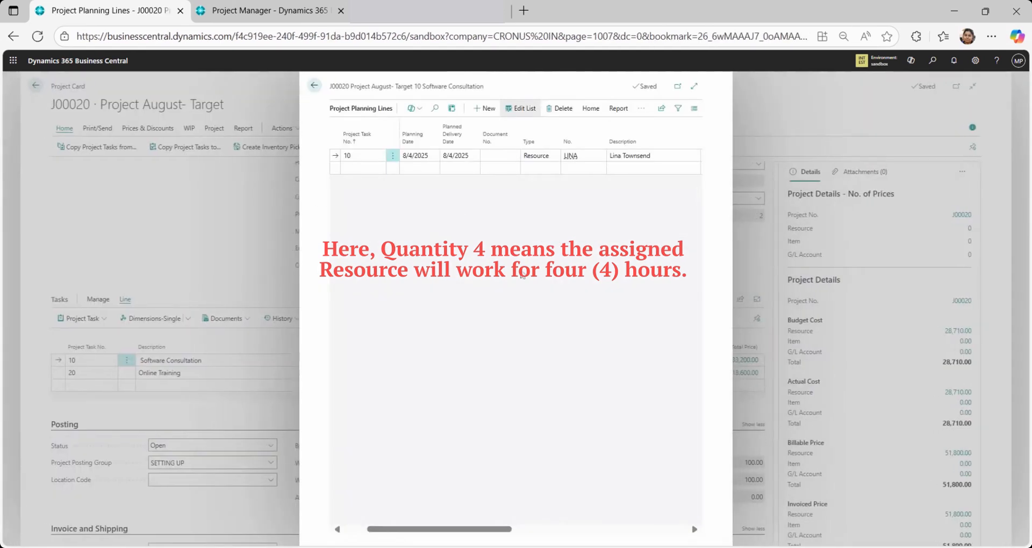
drag(502, 530, 605, 519)
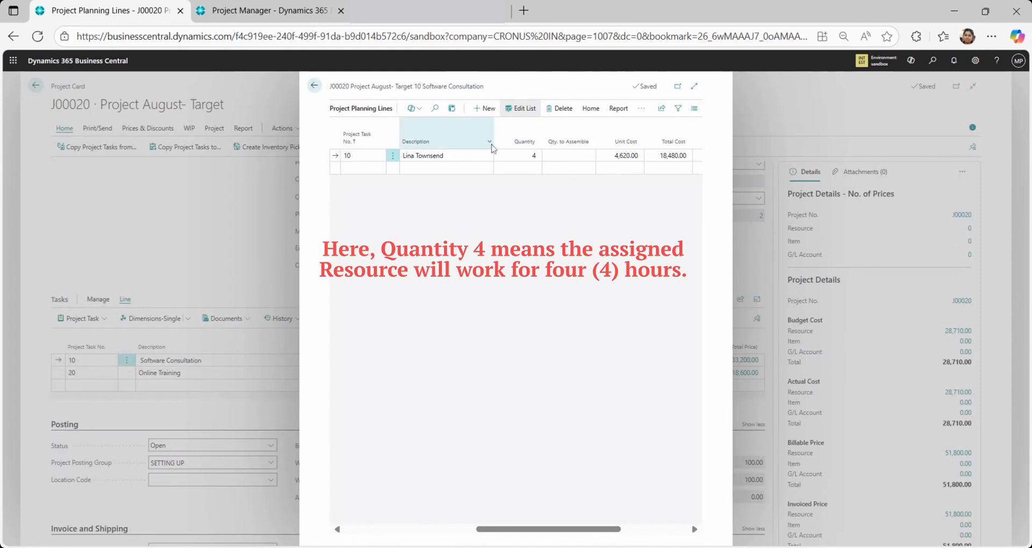
click(524, 156)
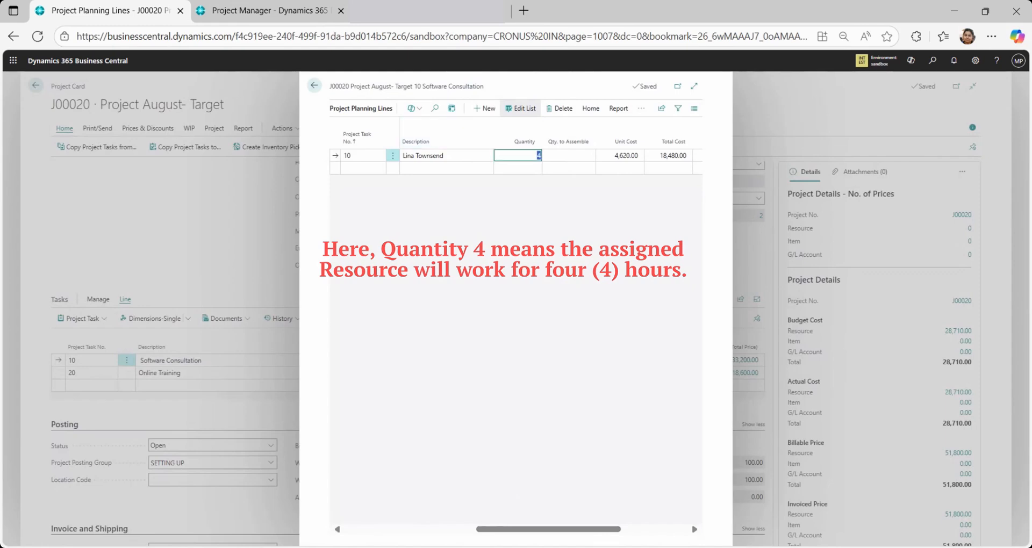